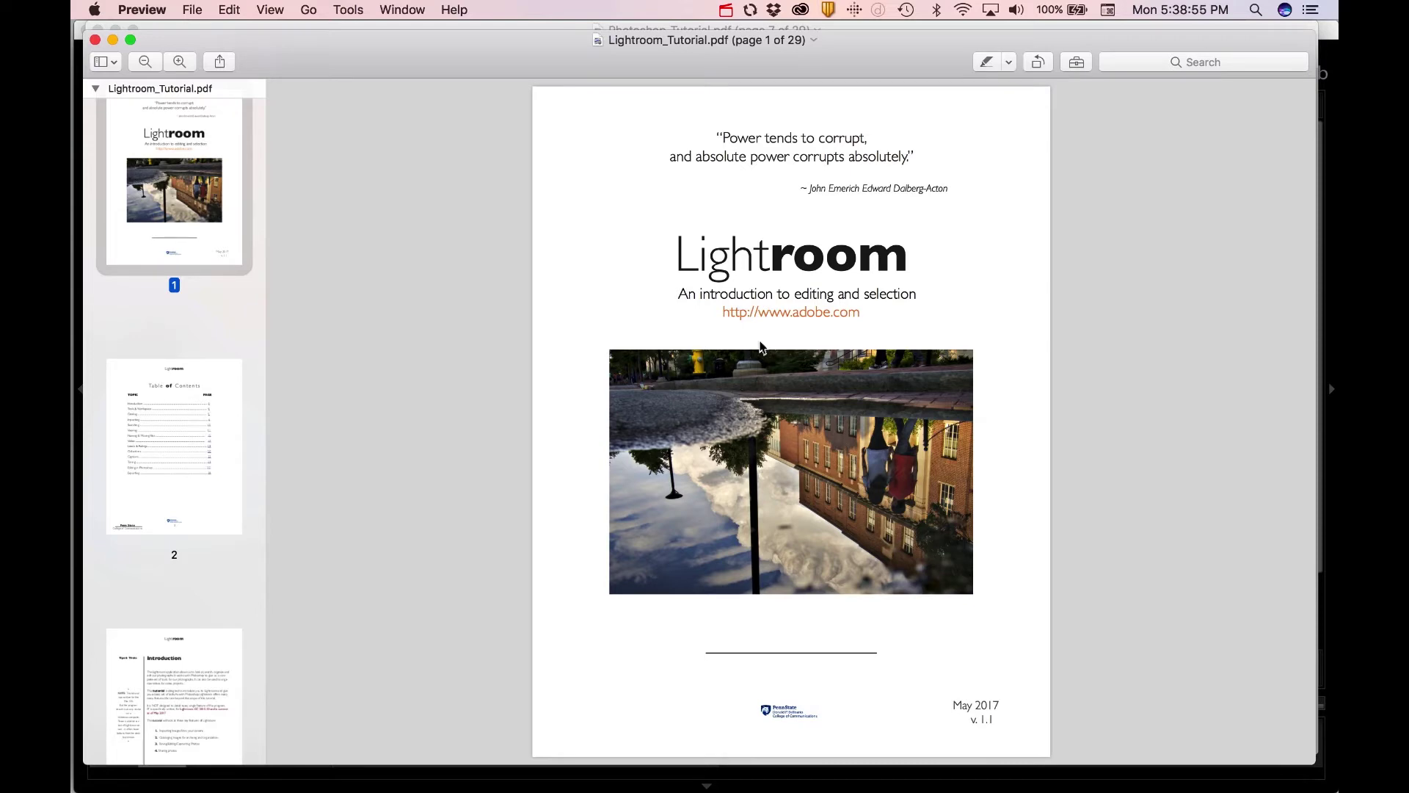
# Read through the Lightroom tutorial PDF from the table of contents and Importing section to the Using the Catalog pages.
pyautogui.press('Right')
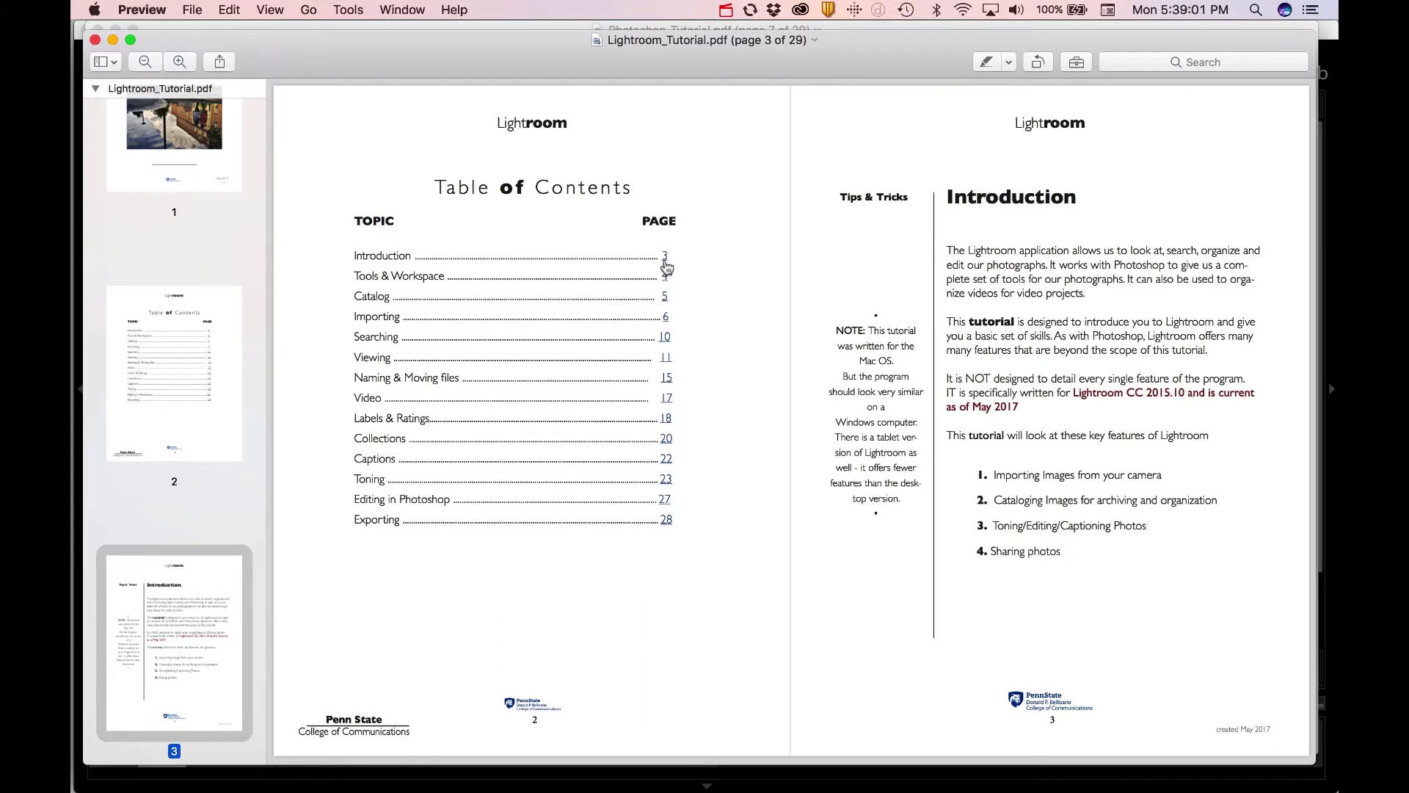
pyautogui.click(666, 317)
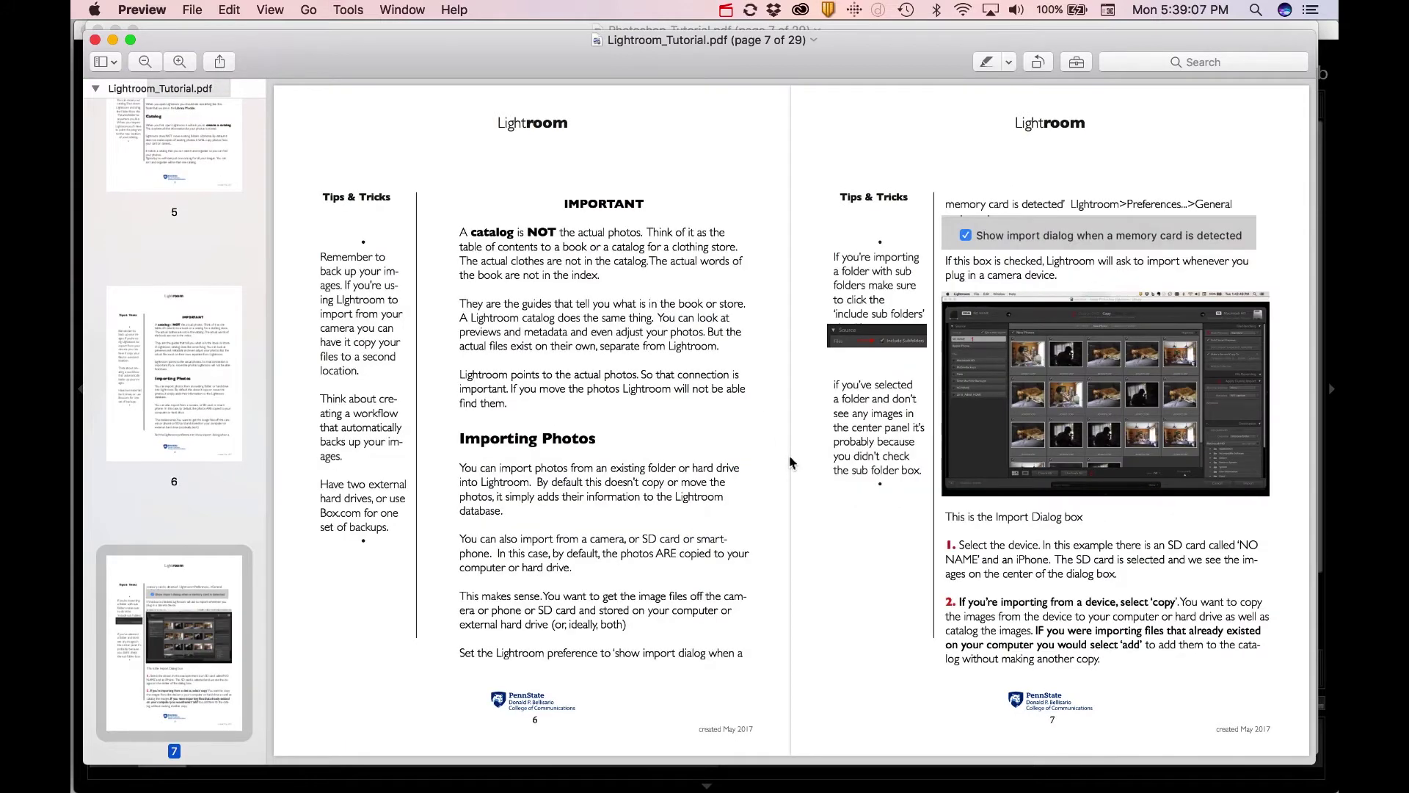
pyautogui.scroll(-15, 790, 462)
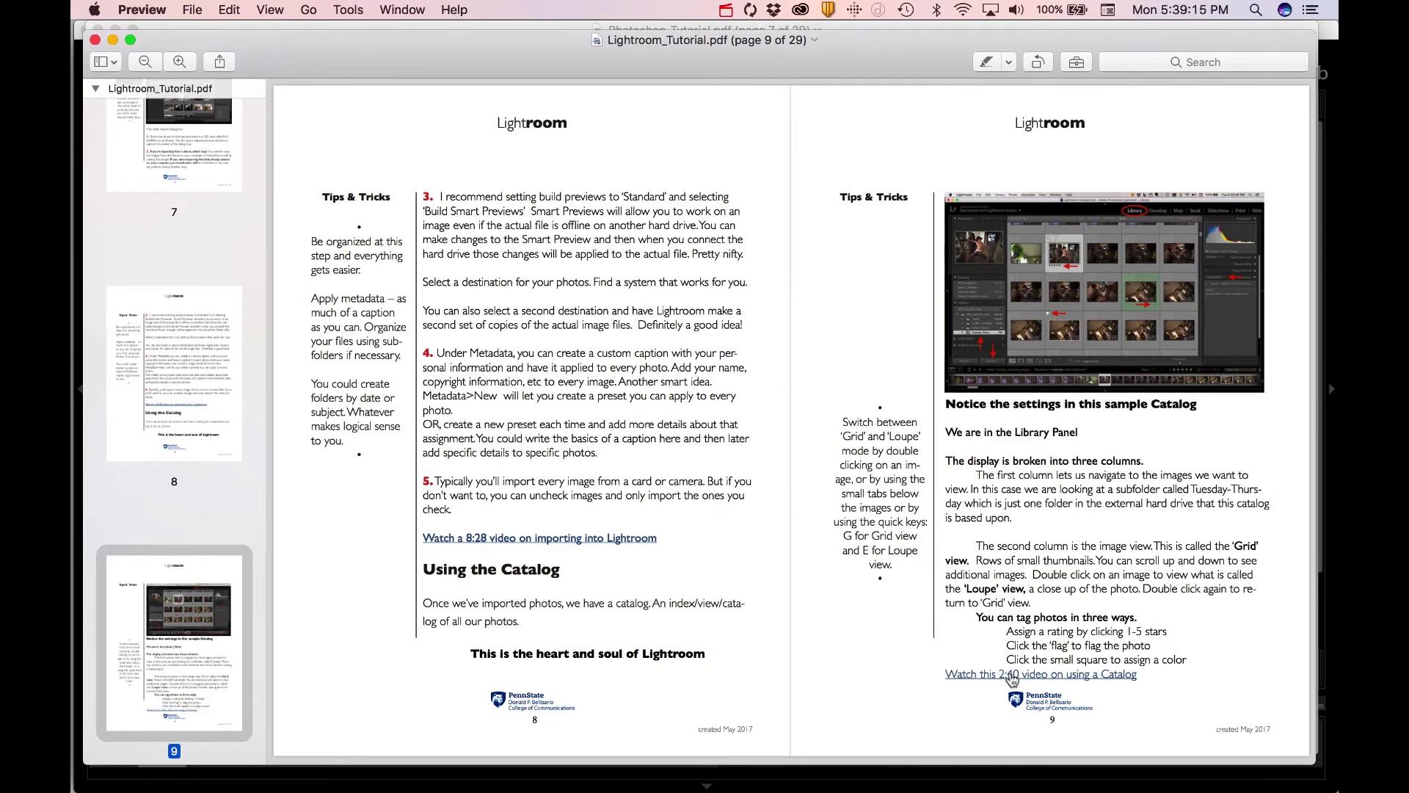
pyautogui.scroll(-10, 1012, 679)
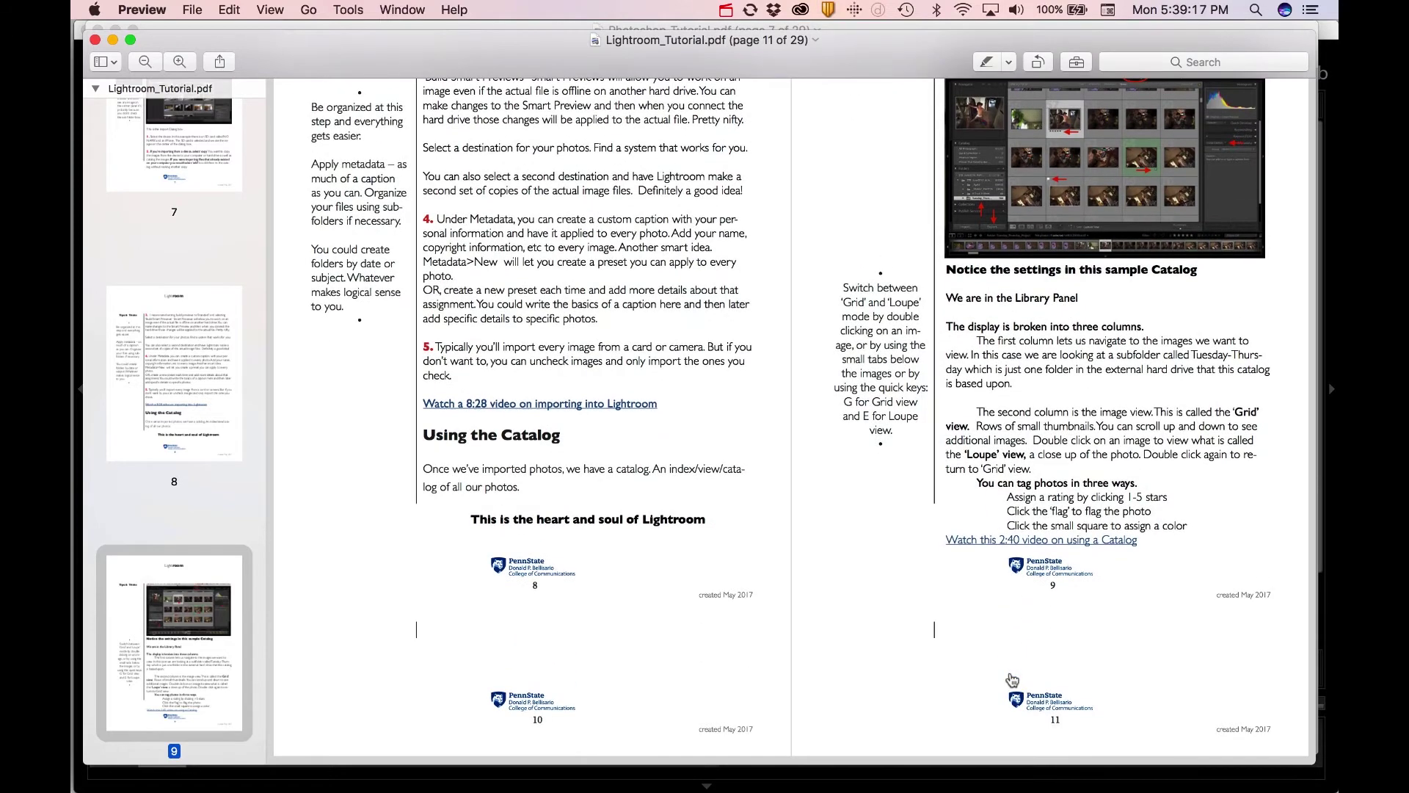
pyautogui.scroll(1, 1024, 608)
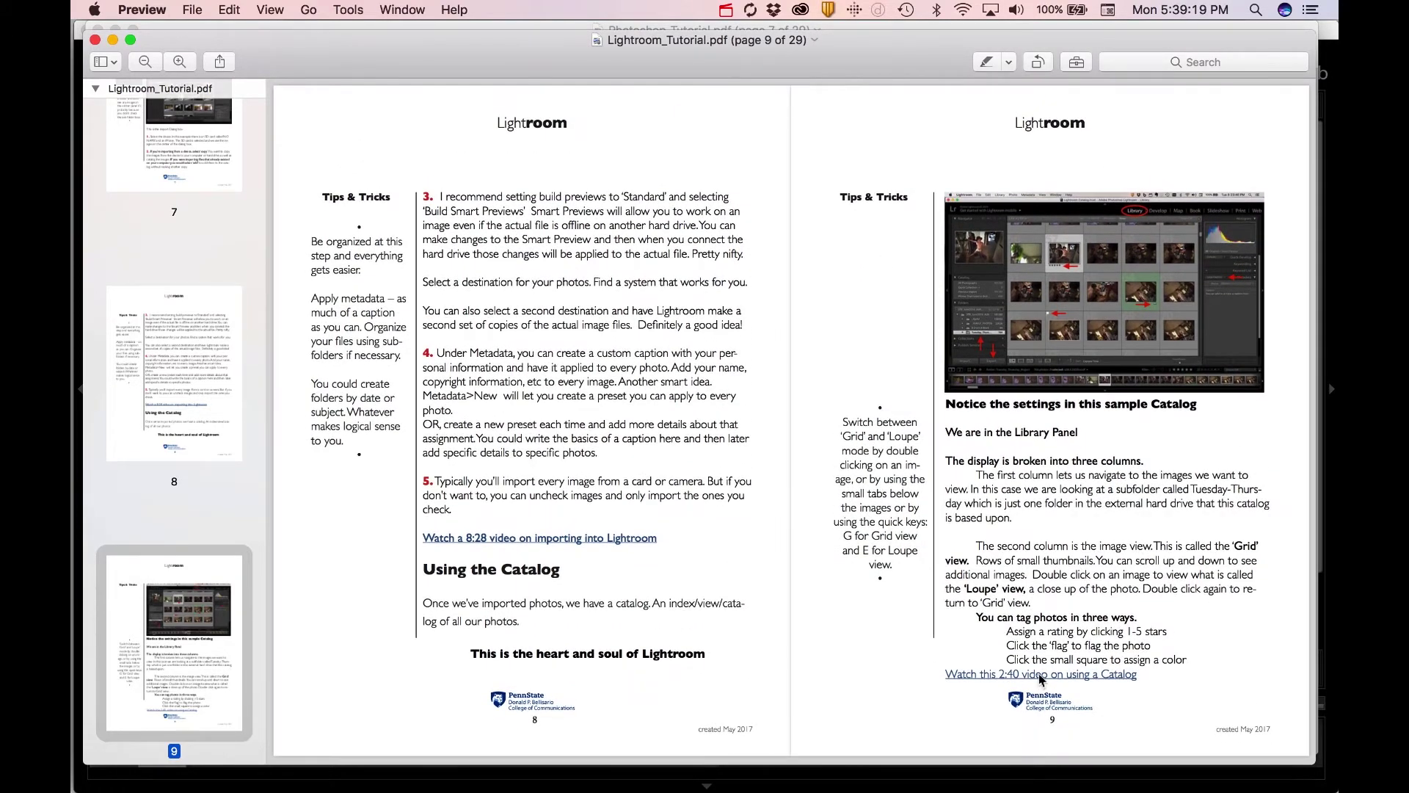
# Follow the link to the 2:40 video on using a Catalog and look through the Lightroom video tutorials page.
pyautogui.click(1041, 674)
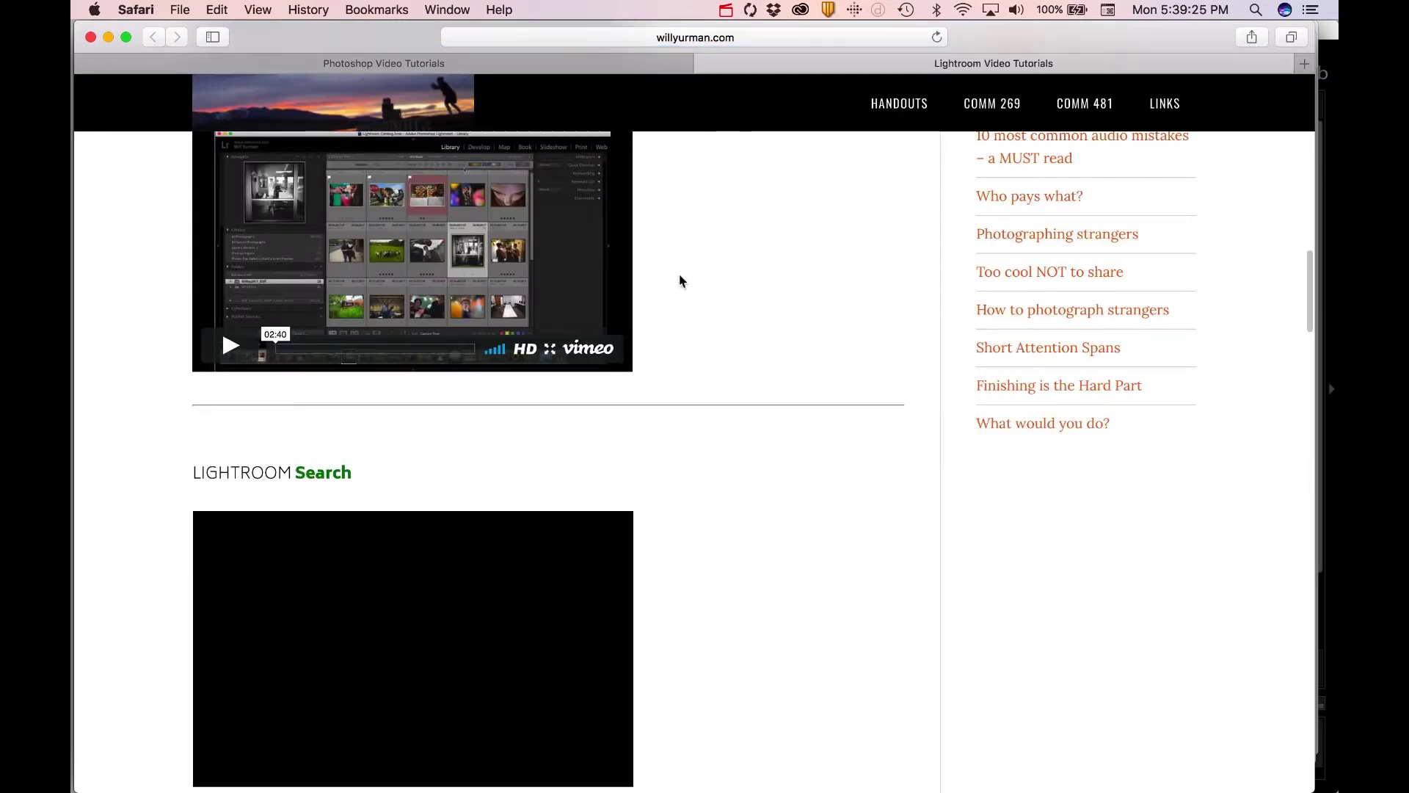
pyautogui.scroll(3, 680, 279)
pyautogui.scroll(5, 681, 282)
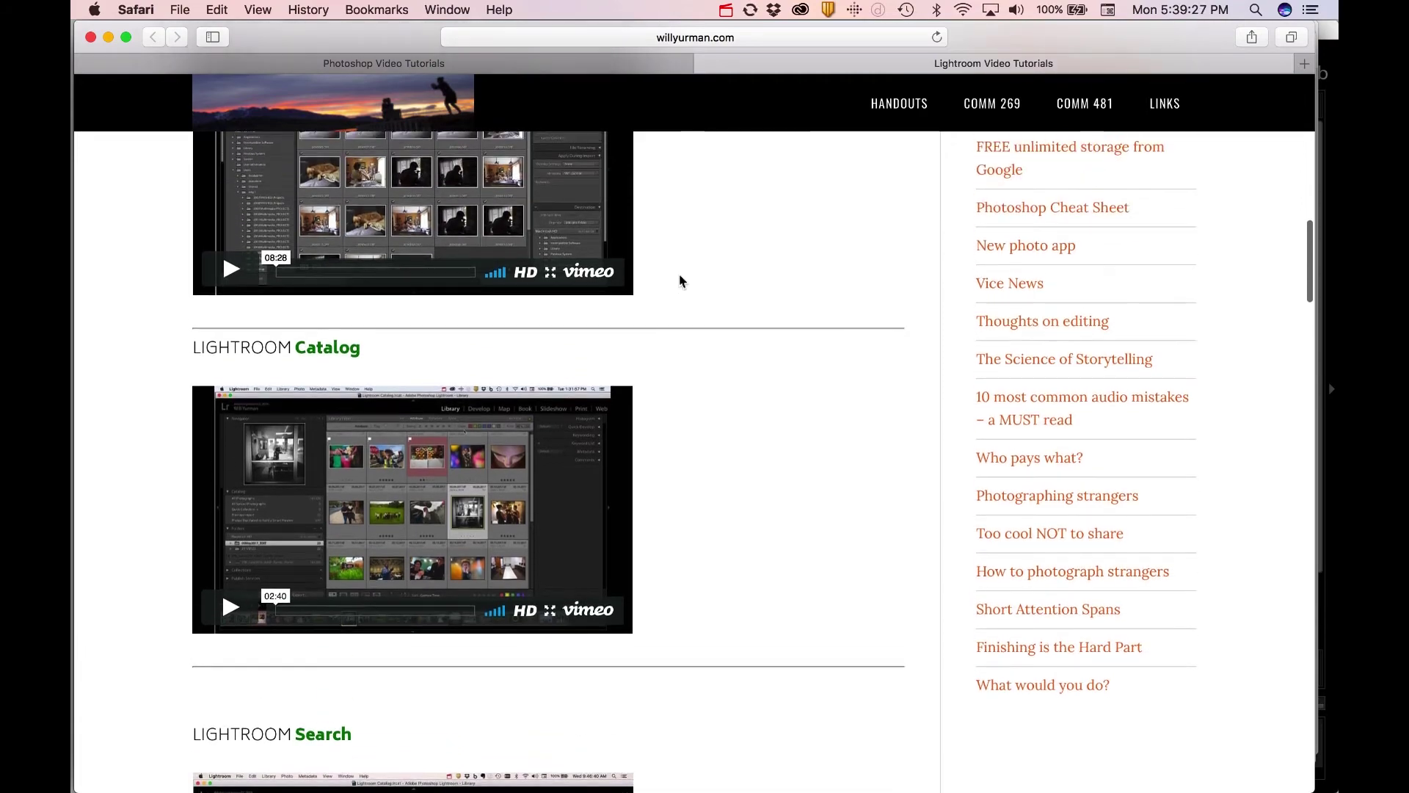
pyautogui.scroll(-5, 681, 285)
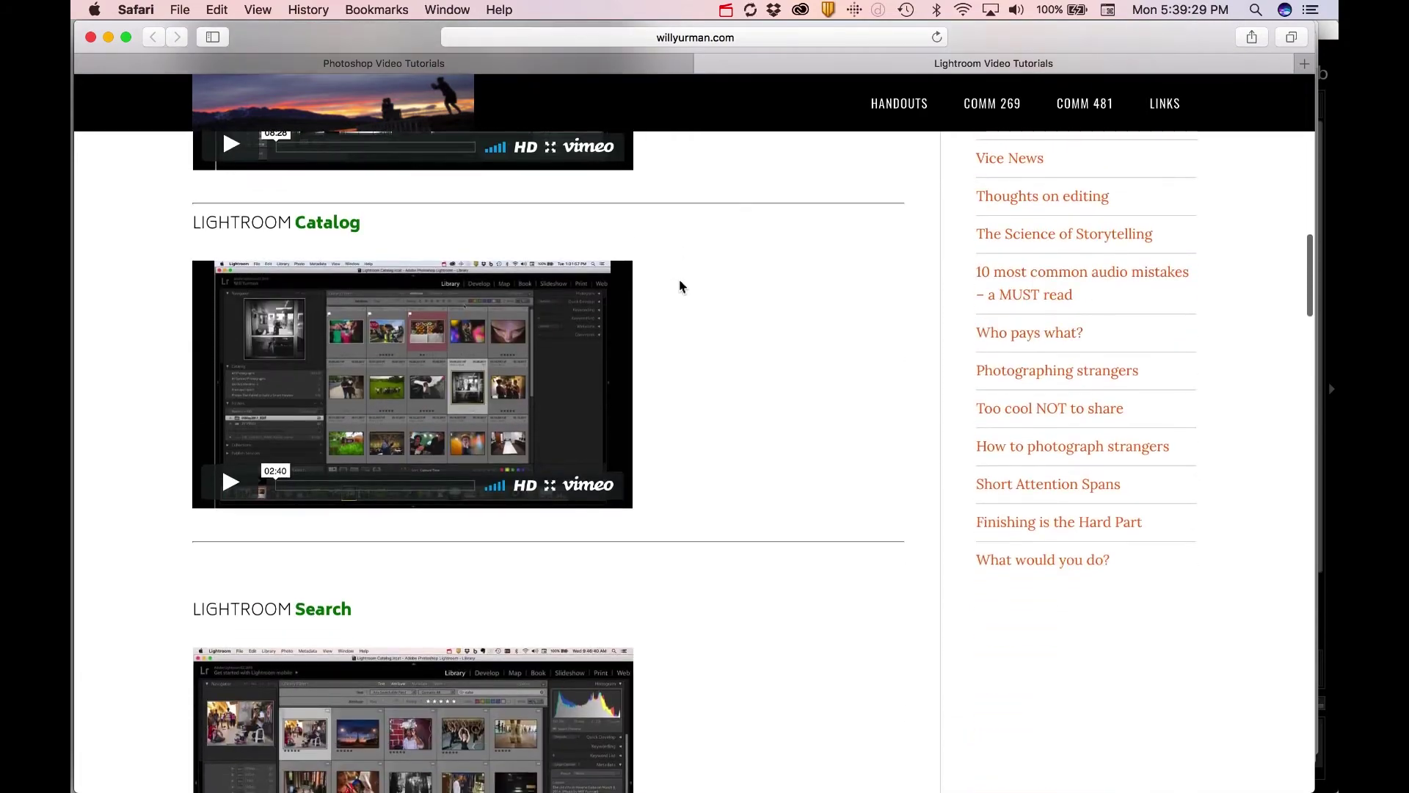
pyautogui.scroll(-7, 400, 383)
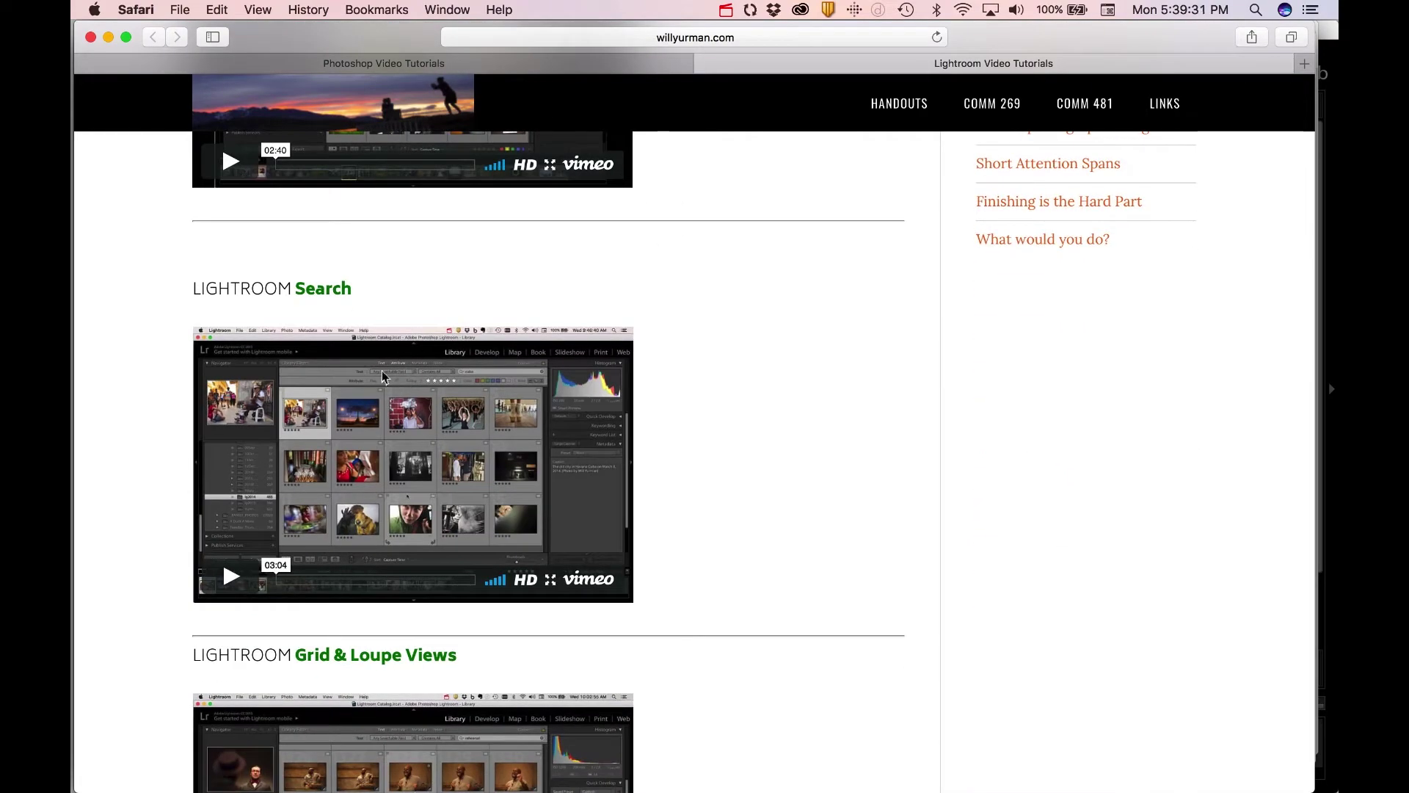
pyautogui.scroll(-6, 382, 376)
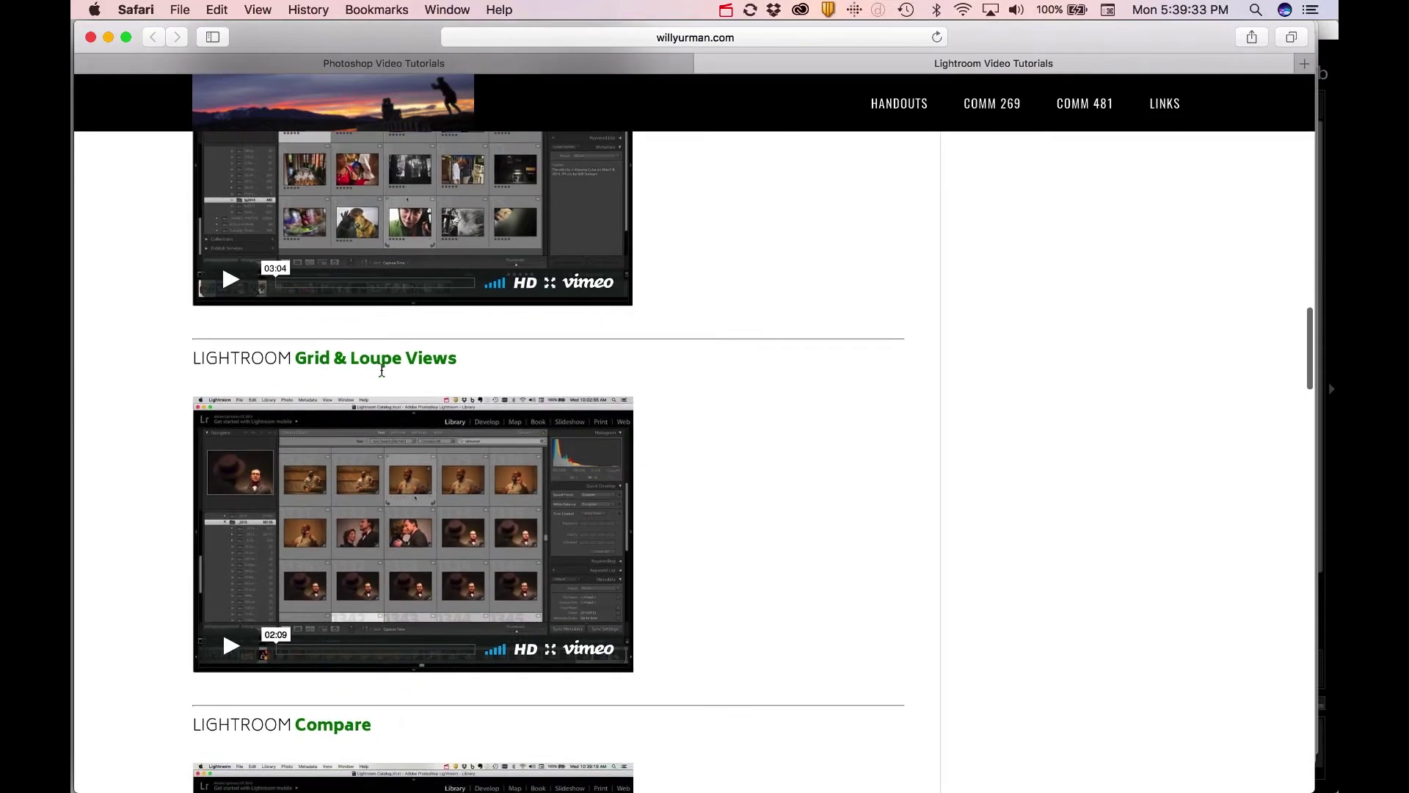
# Switch back to Preview and view the tutorial pages on searching a catalog and viewing images.
pyautogui.press('super+Tab')
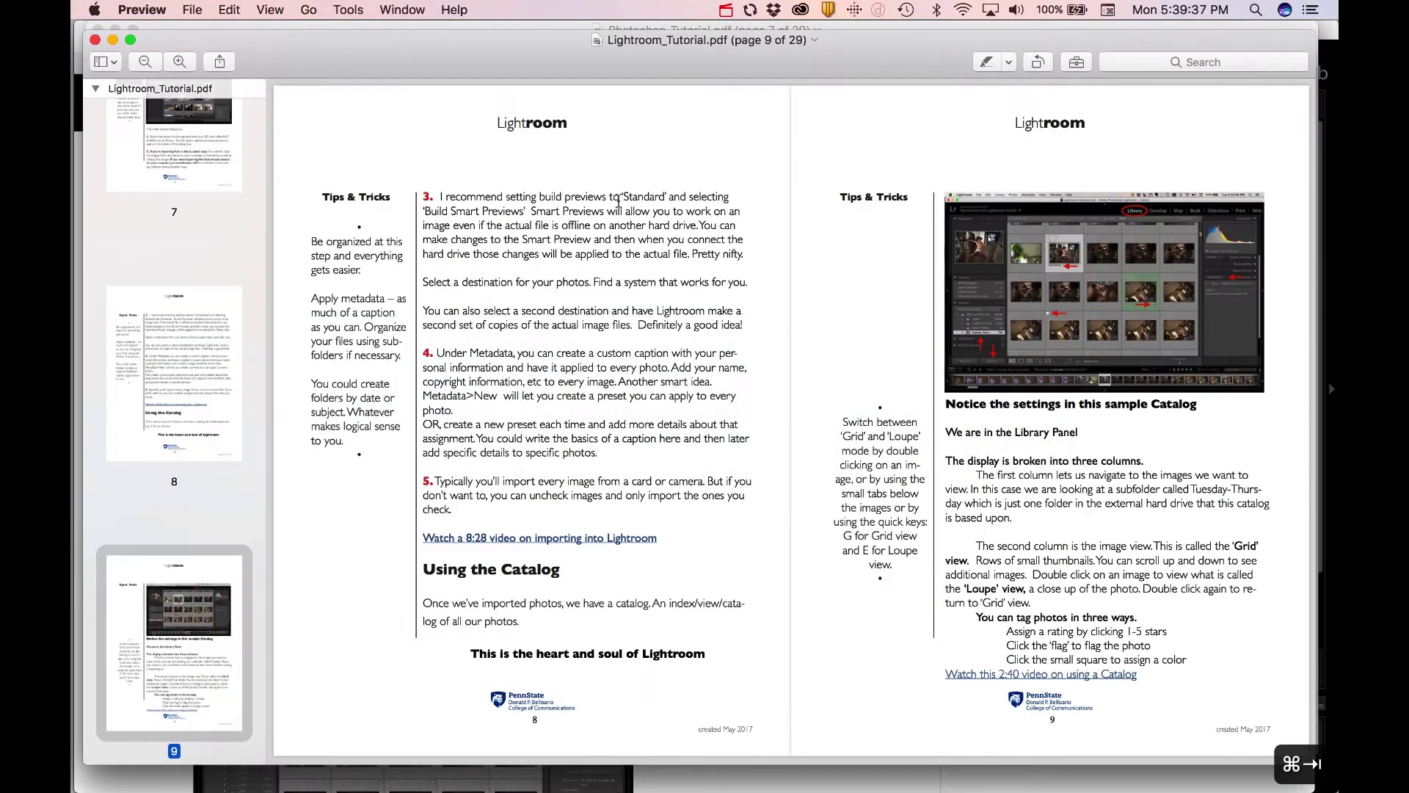
pyautogui.scroll(-4, 664, 355)
pyautogui.scroll(4, 665, 355)
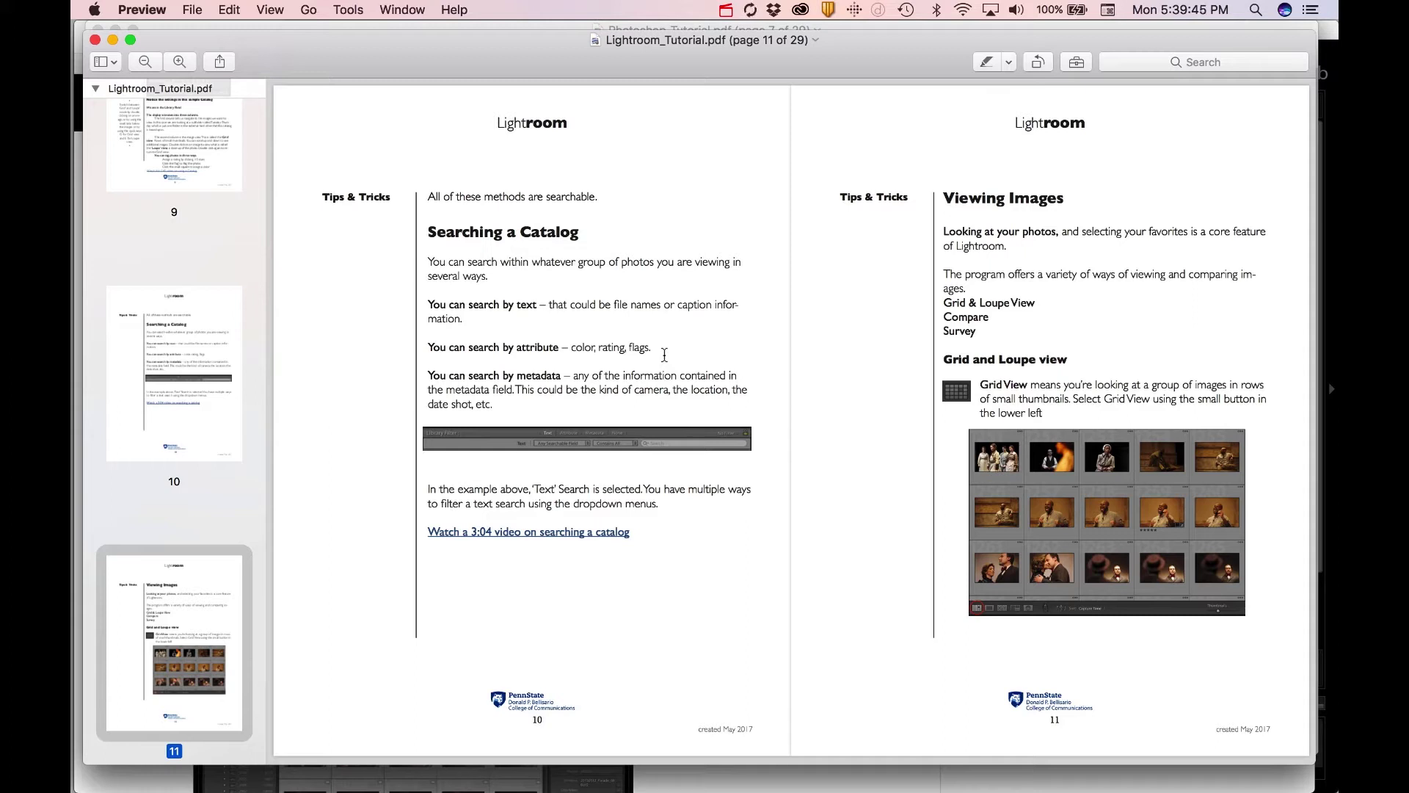
# Switch to Lightroom and start a photo import from the EOS_DIGITAL card.
pyautogui.press('super+Tab')
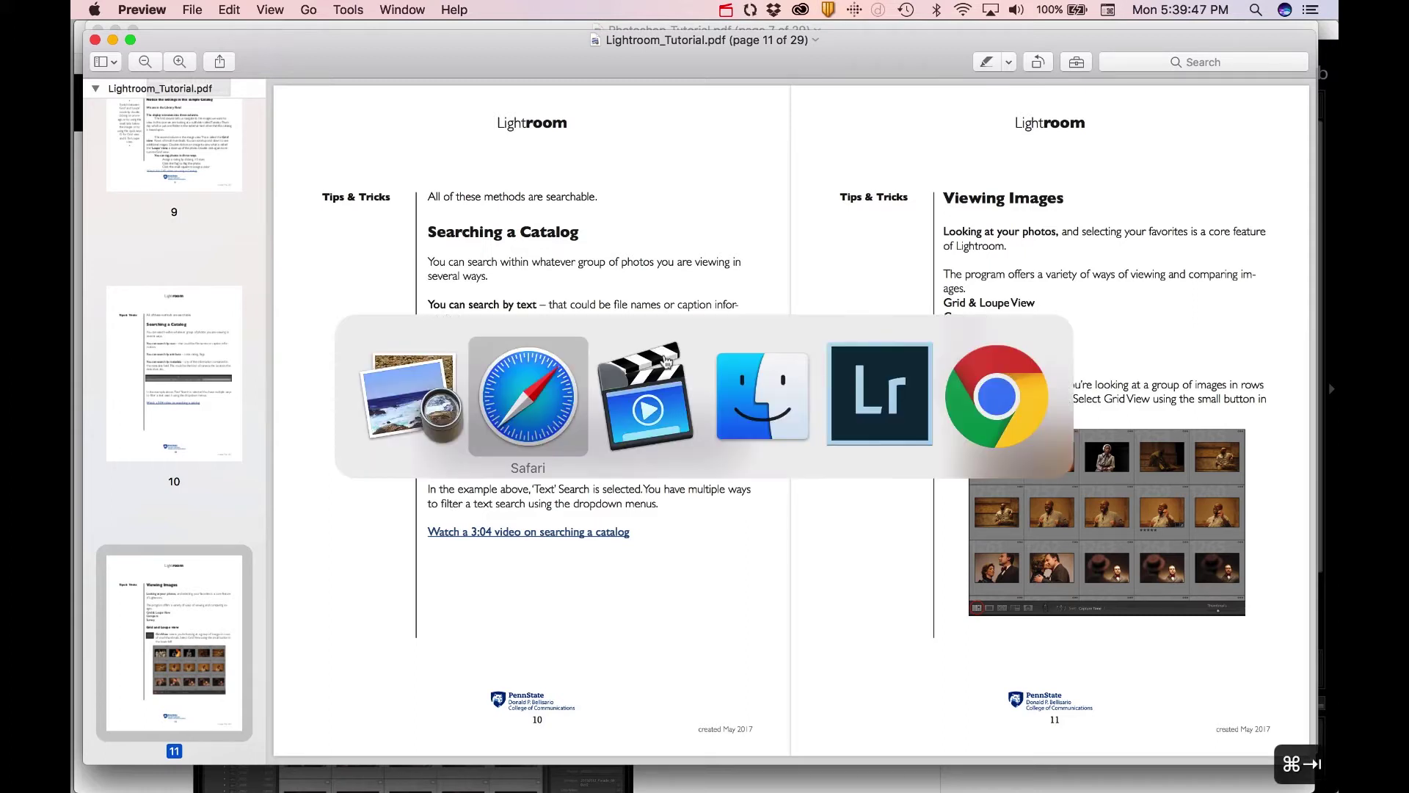
pyautogui.press('super+Tab')
pyautogui.press('super+Tab')
pyautogui.press('super+Tab')
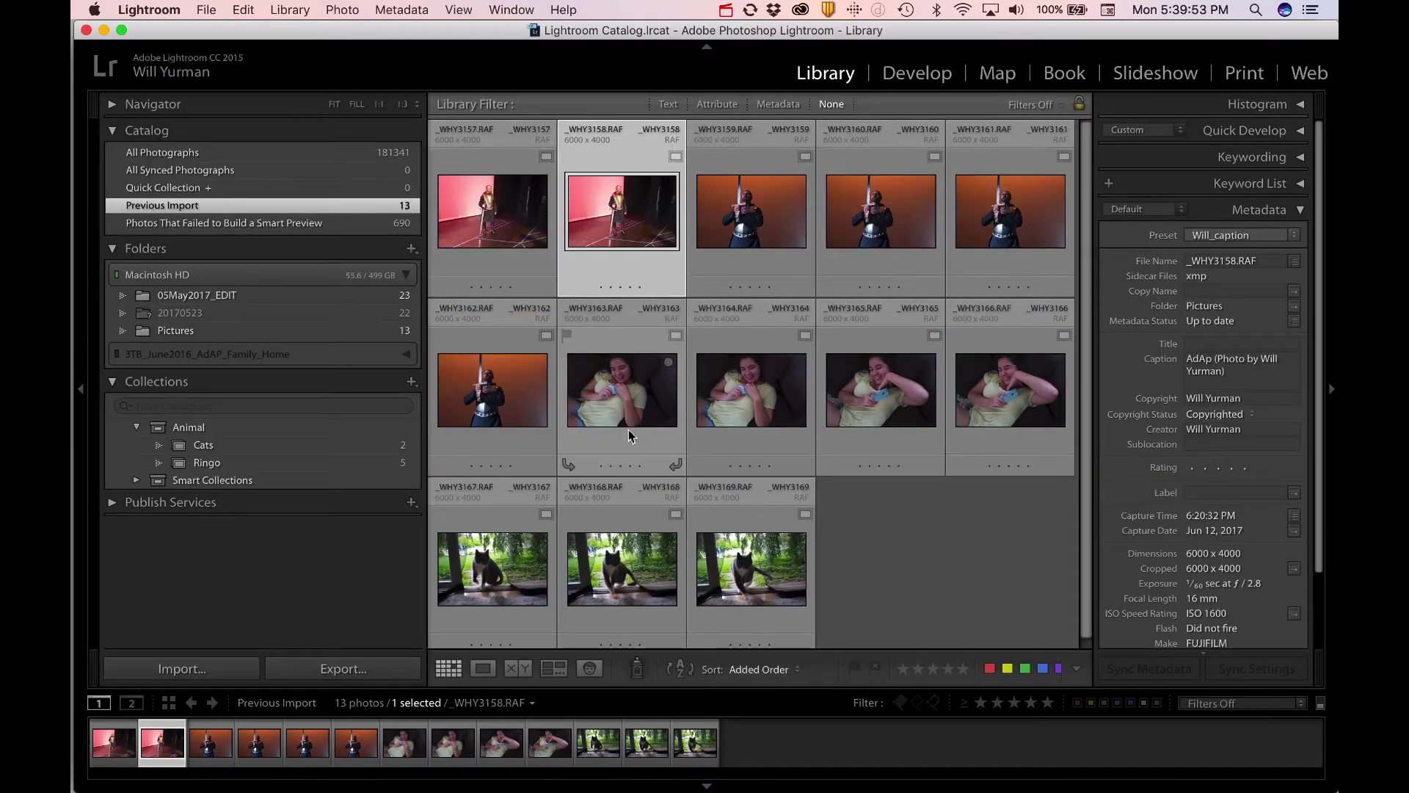
pyautogui.click(190, 671)
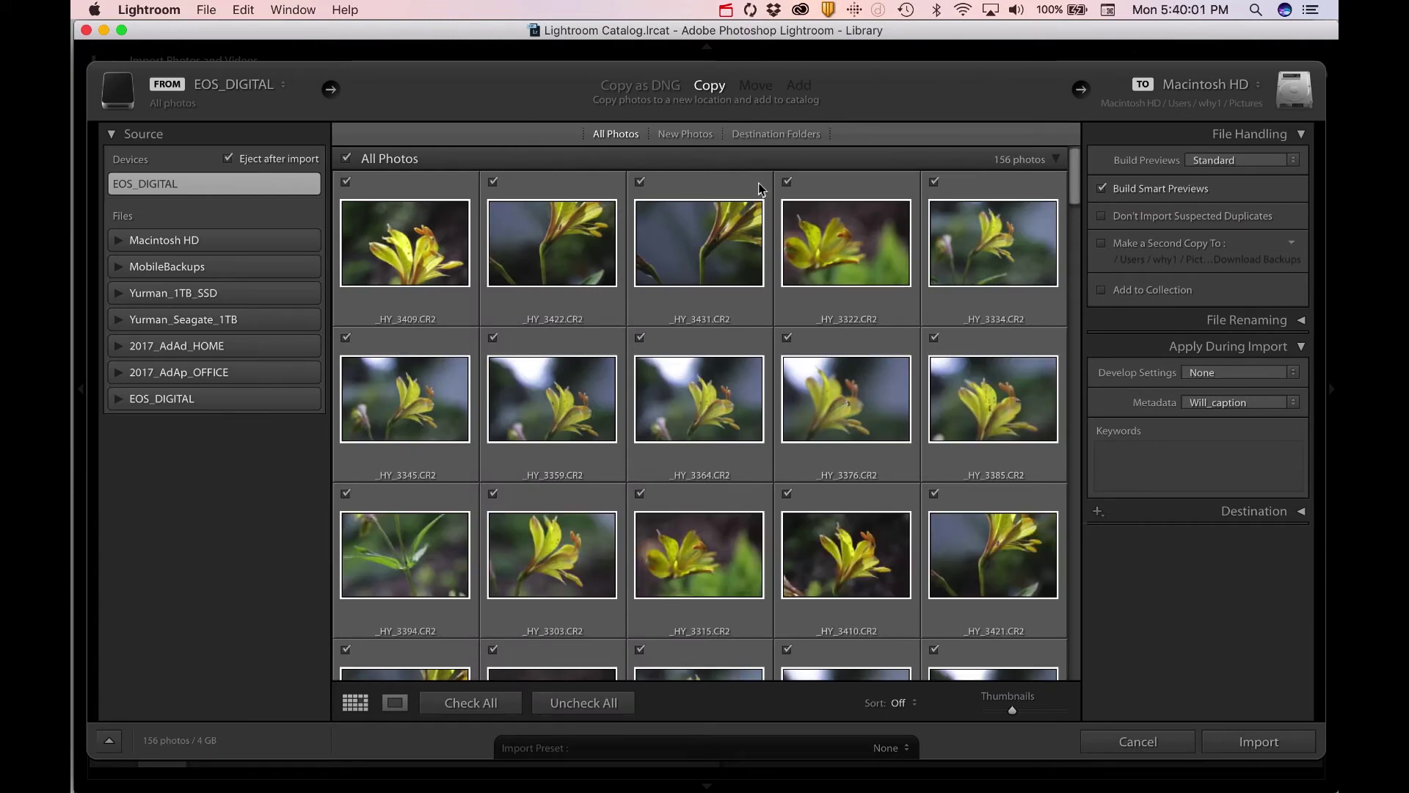
# Set the import destination to the 20170626 folder inside RAWS and import all the card's photos.
pyautogui.click(1216, 90)
pyautogui.click(1272, 90)
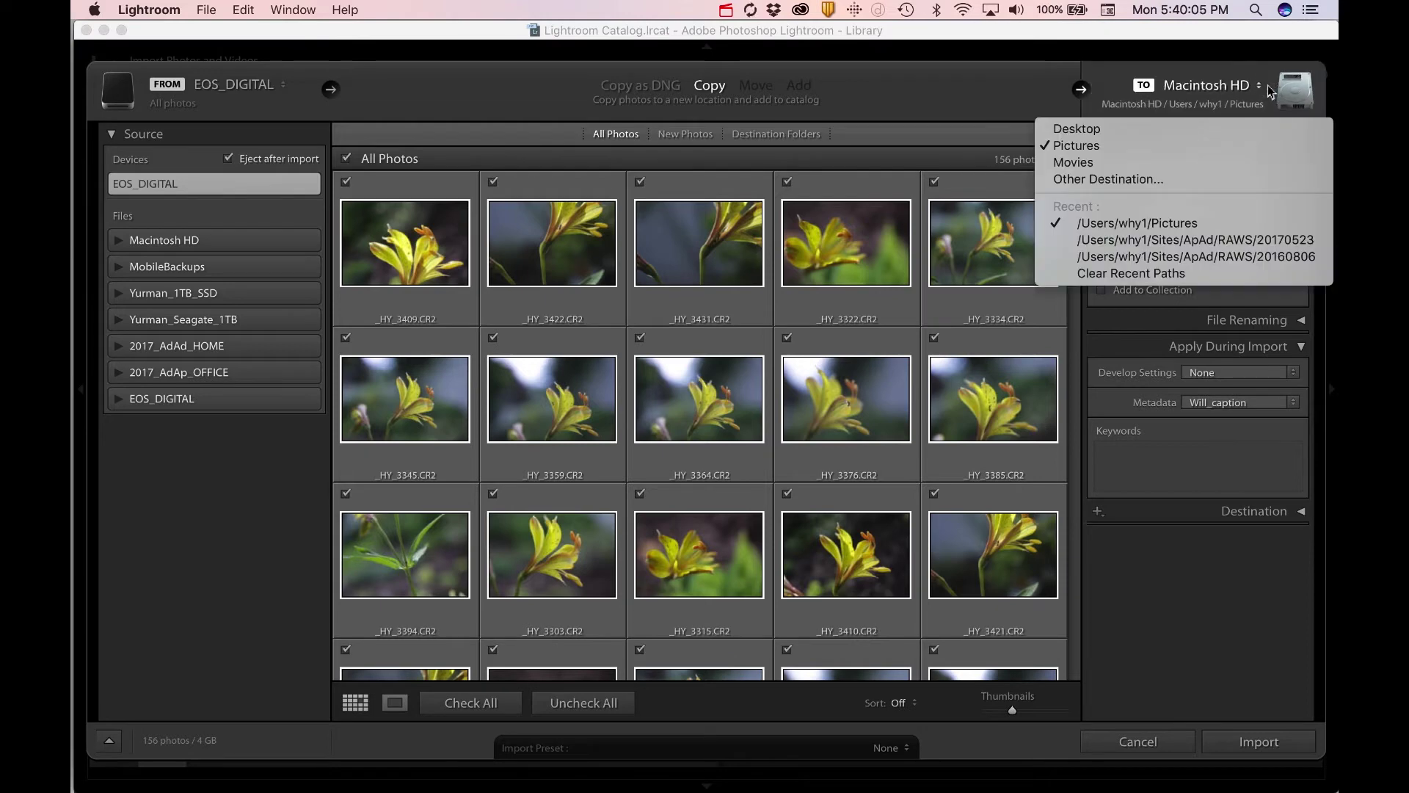
pyautogui.click(1112, 186)
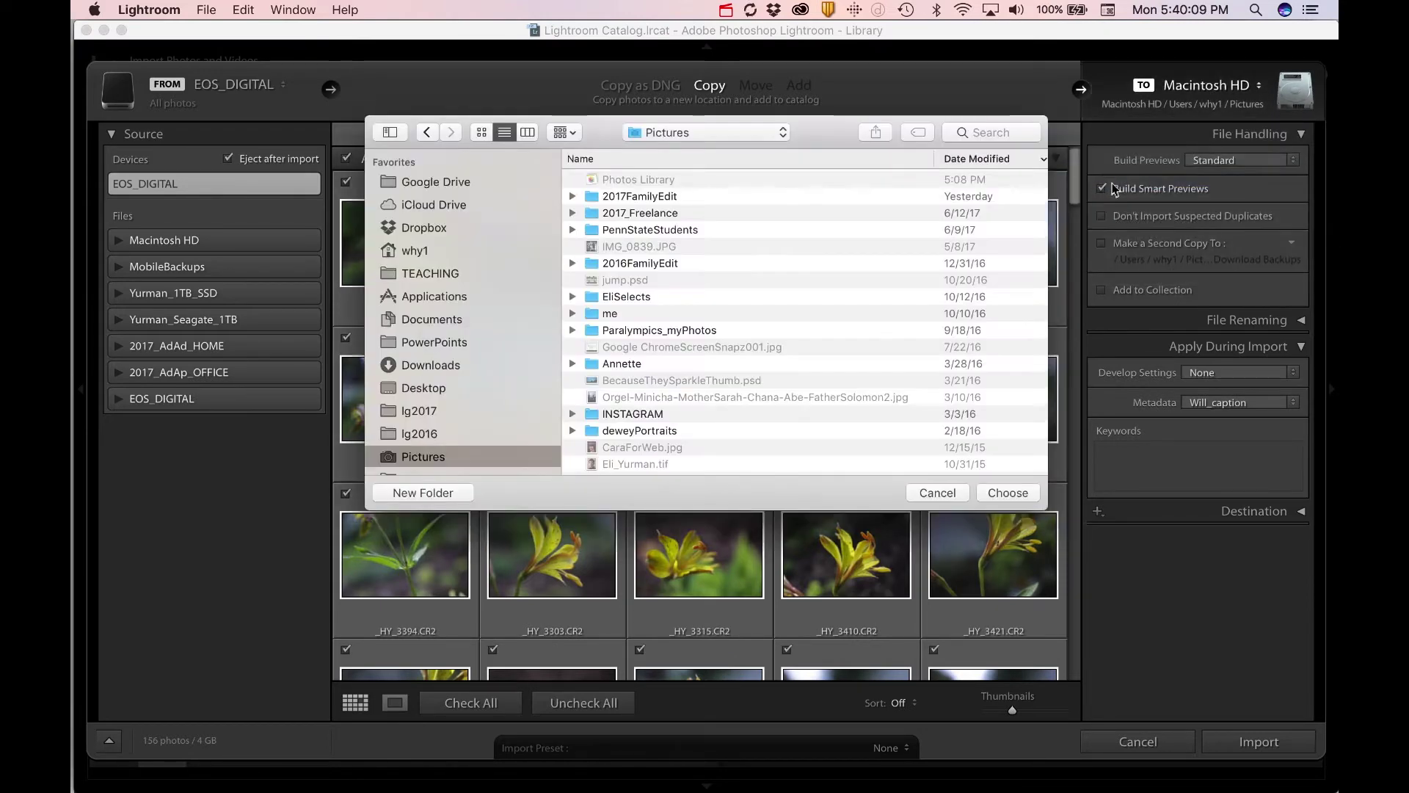
pyautogui.scroll(-5, 462, 380)
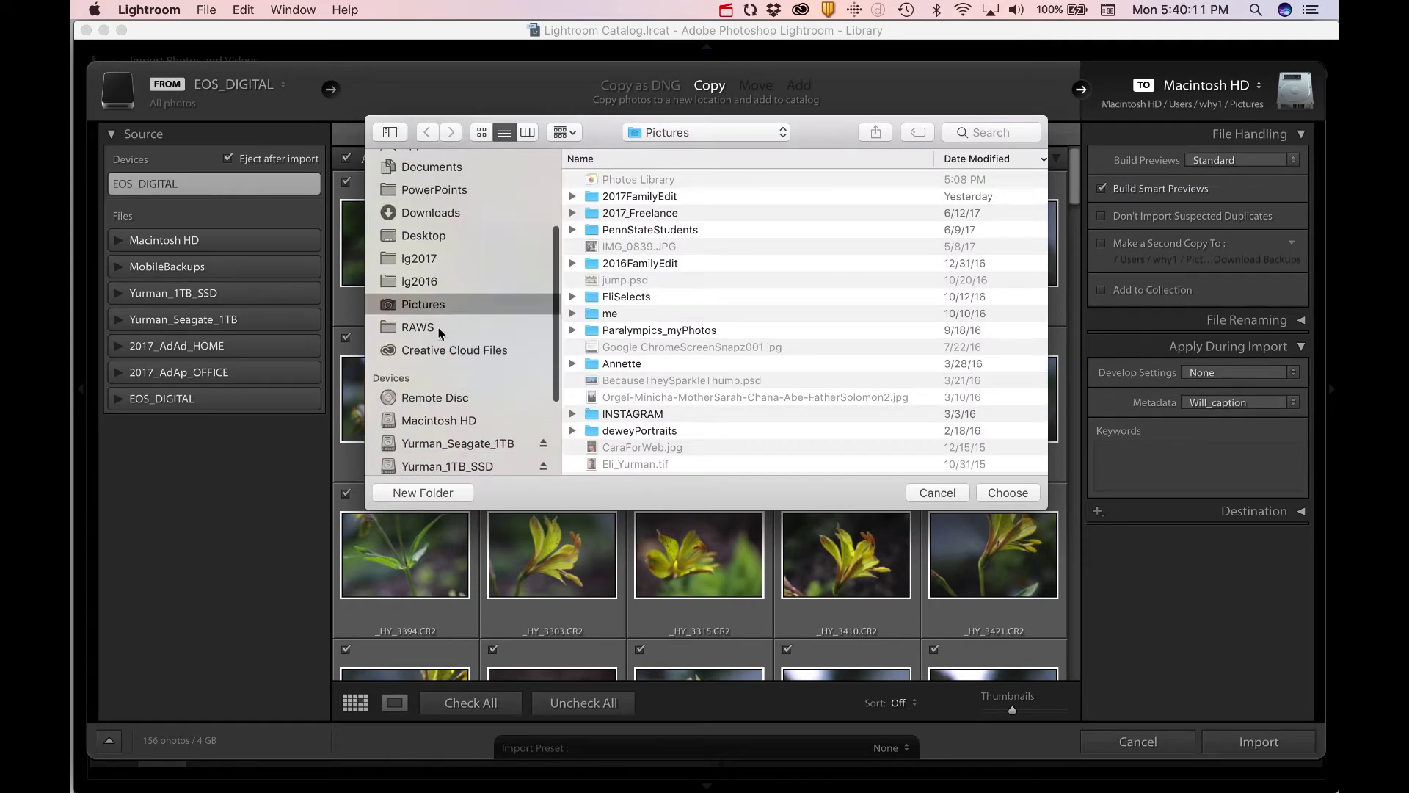
pyautogui.click(430, 327)
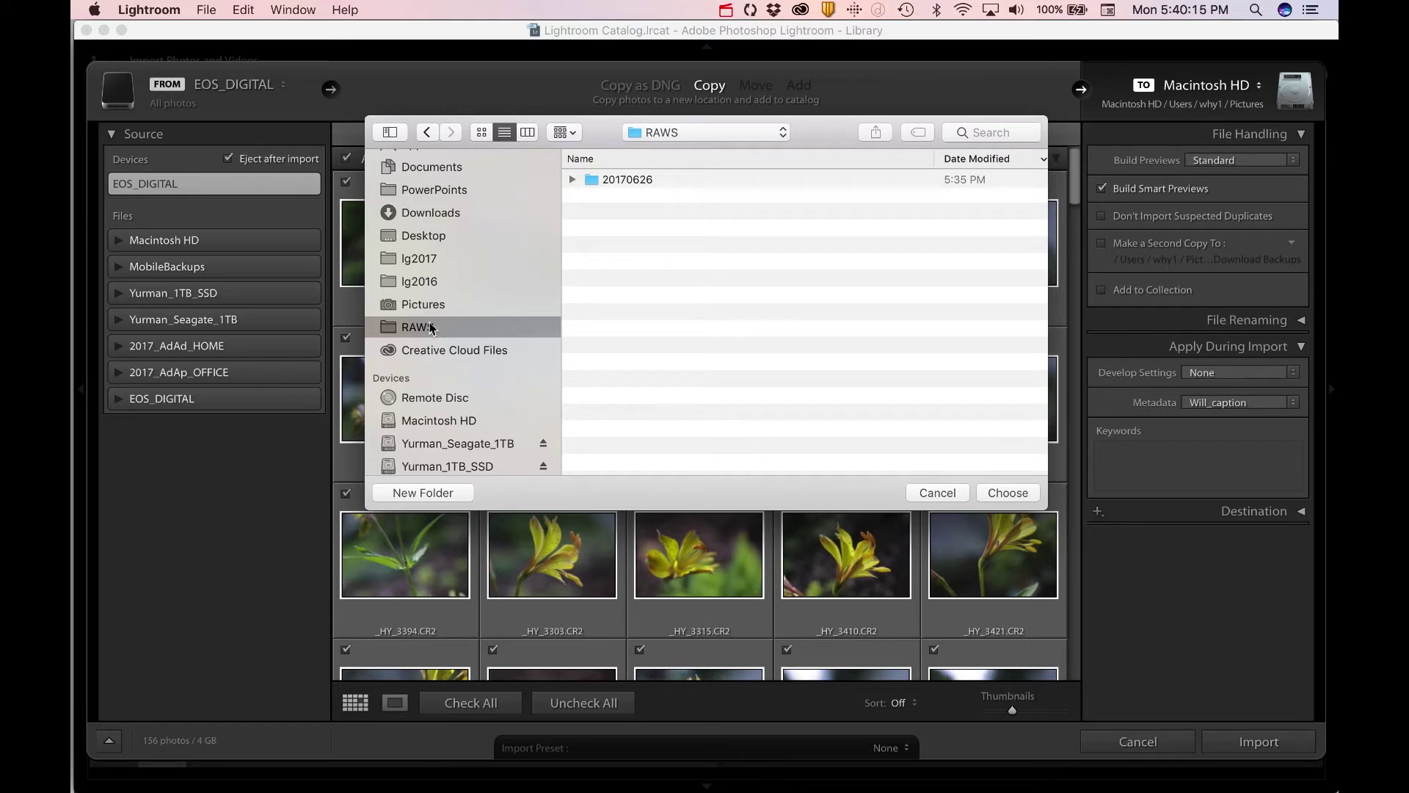
pyautogui.click(620, 183)
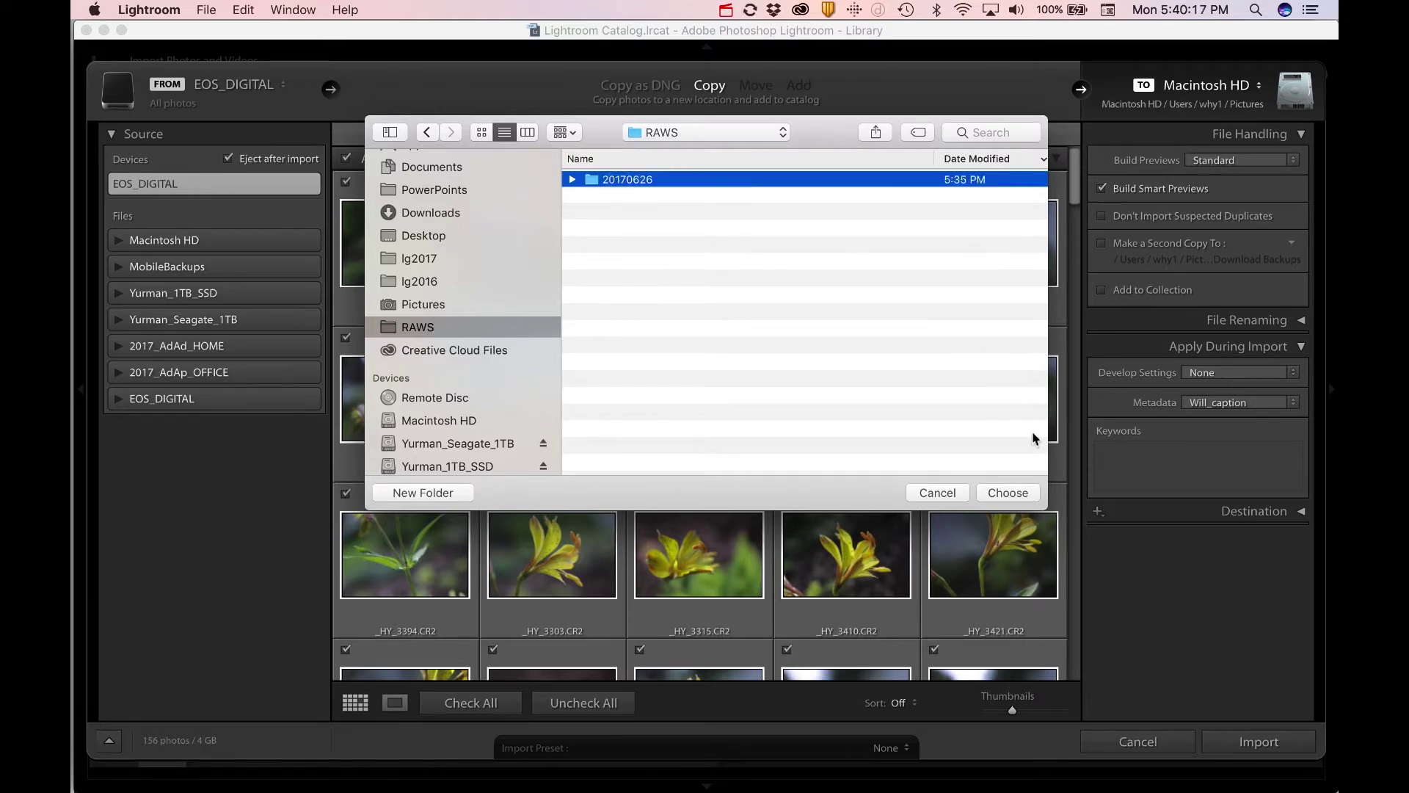
pyautogui.click(1027, 493)
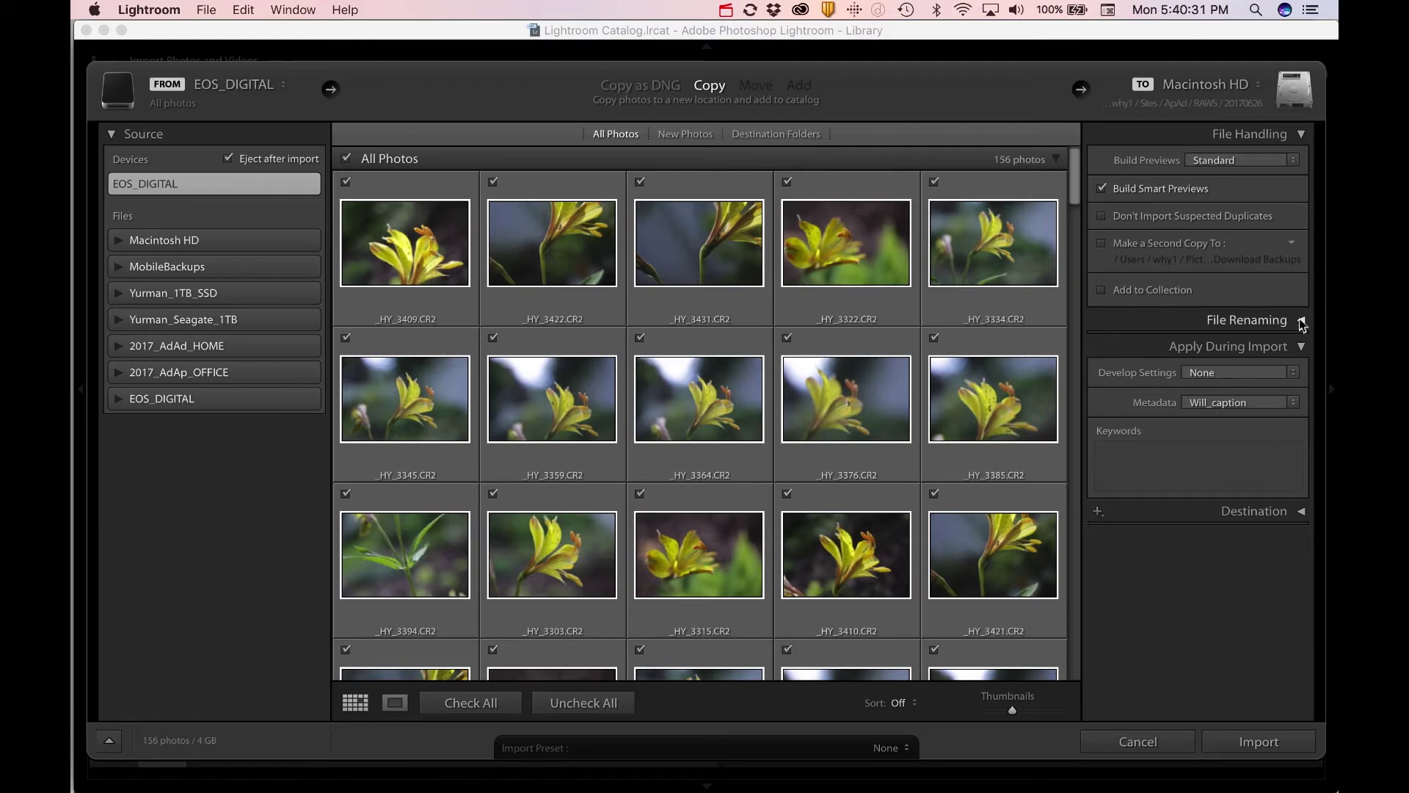
pyautogui.click(1249, 743)
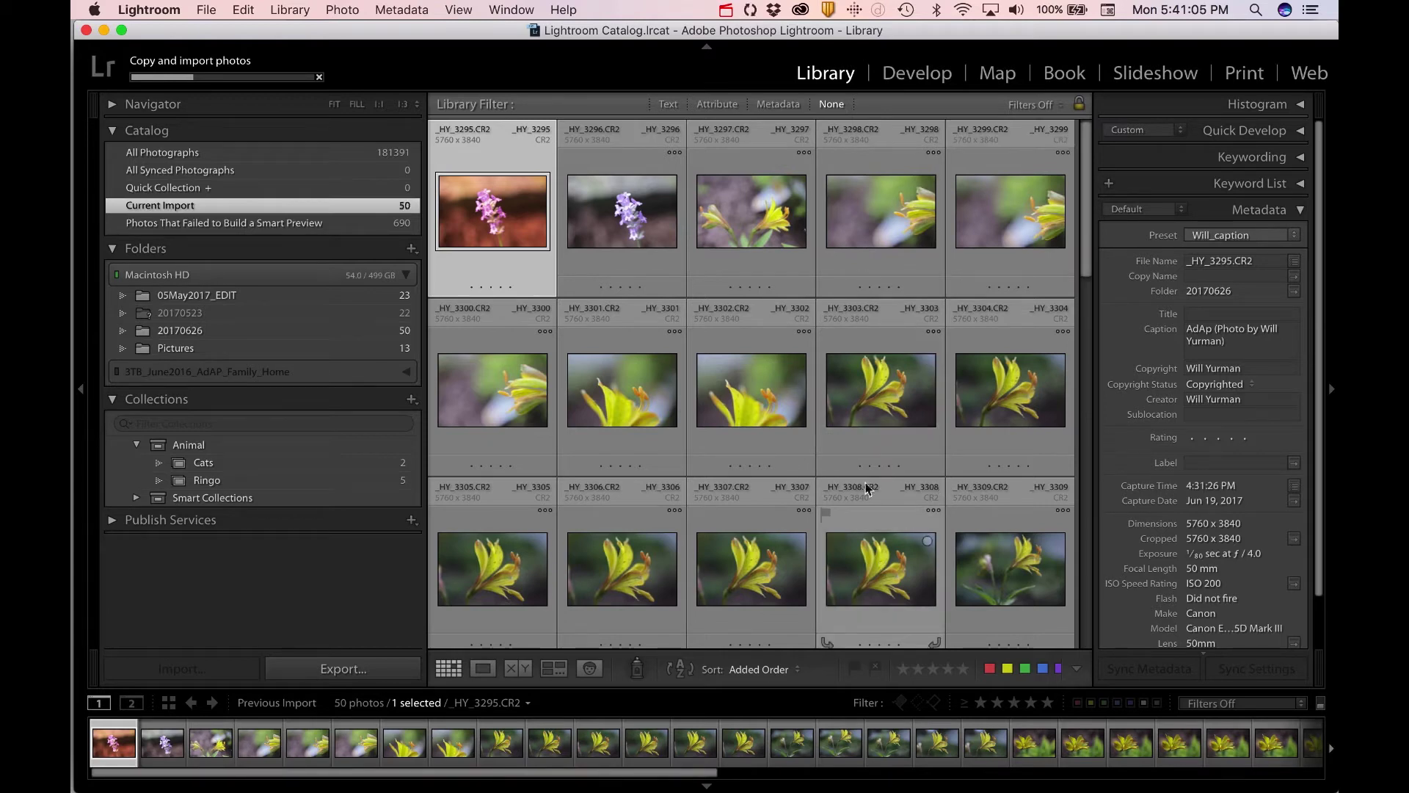
# Show photo _HY_3303.CR2 enlarged in Loupe view and open its caption for editing.
pyautogui.click(867, 396)
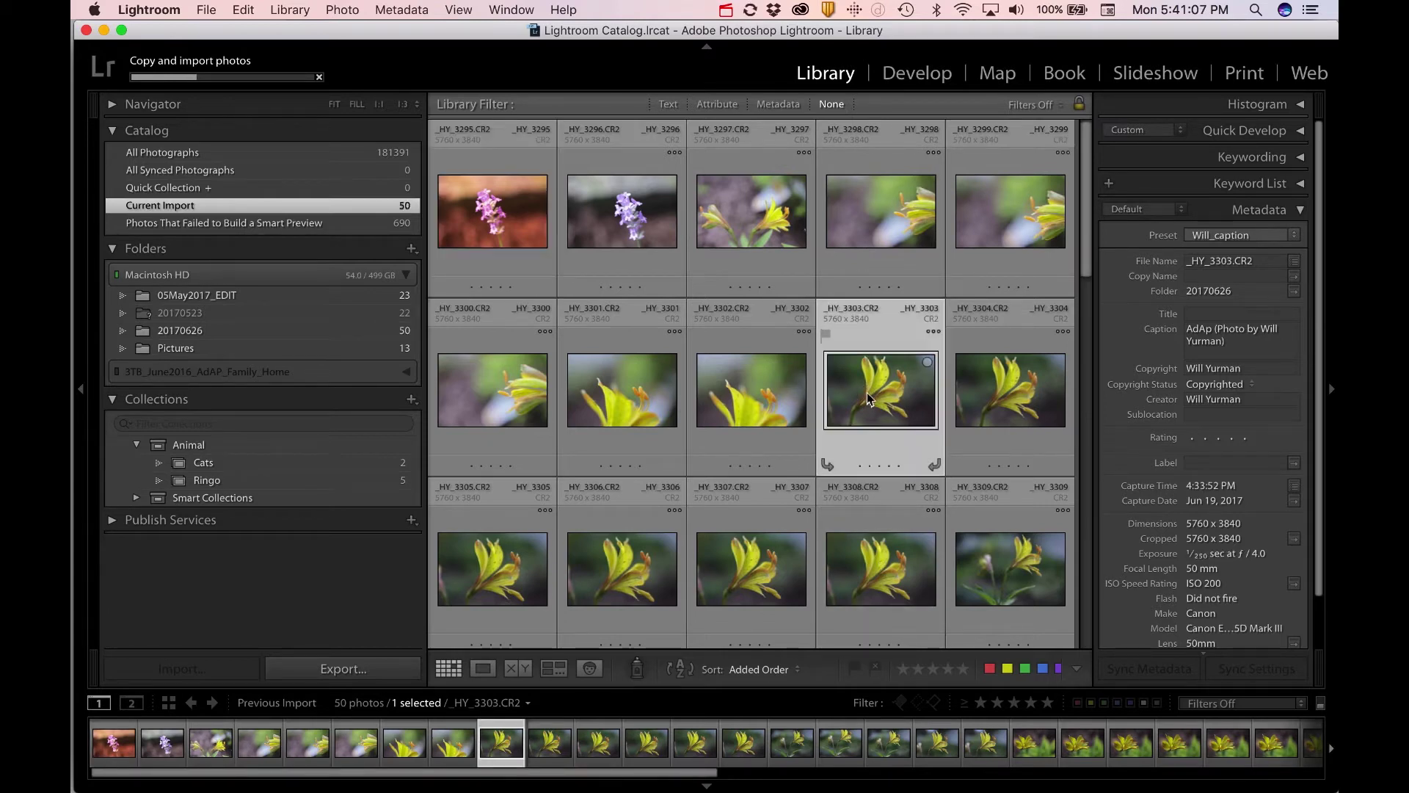
pyautogui.doubleClick(866, 393)
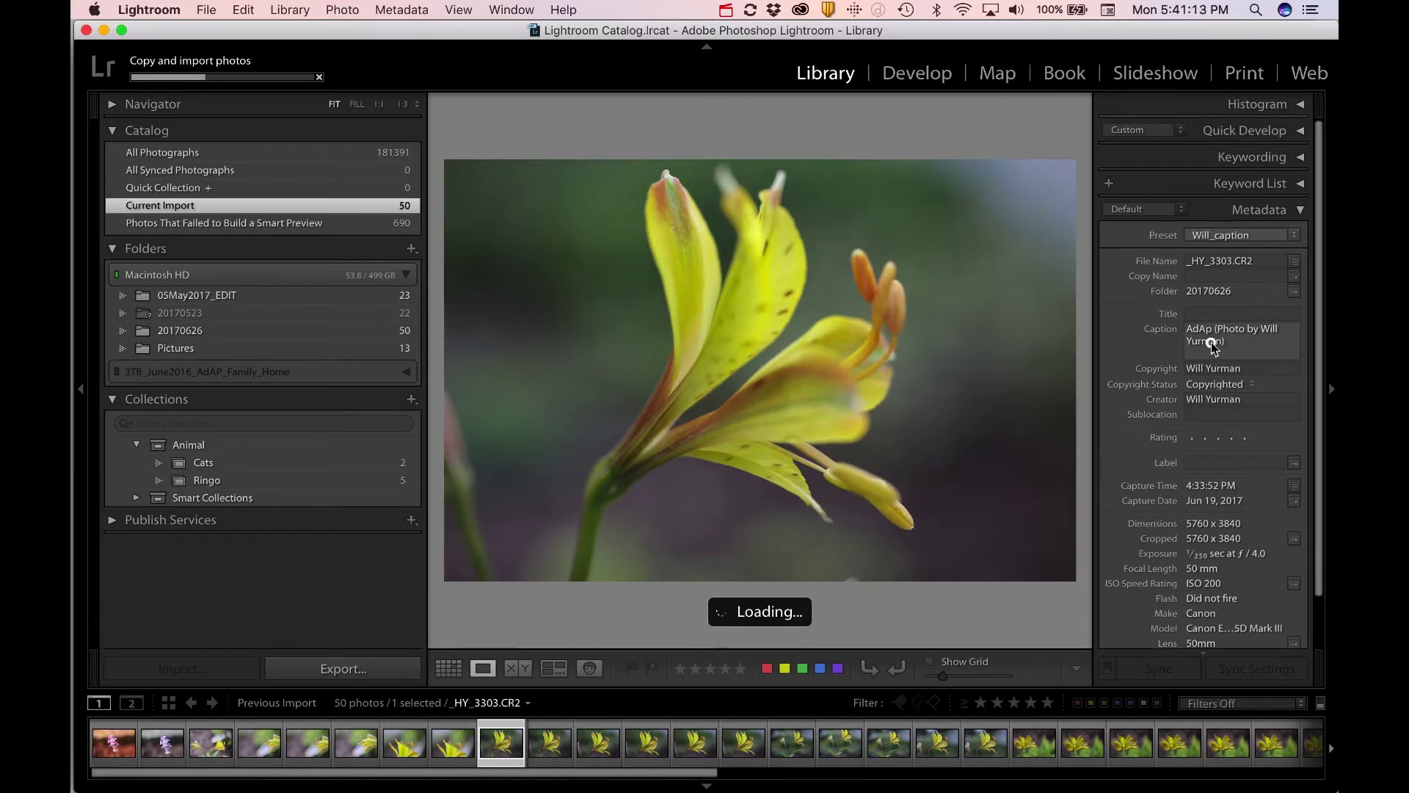
pyautogui.click(1212, 342)
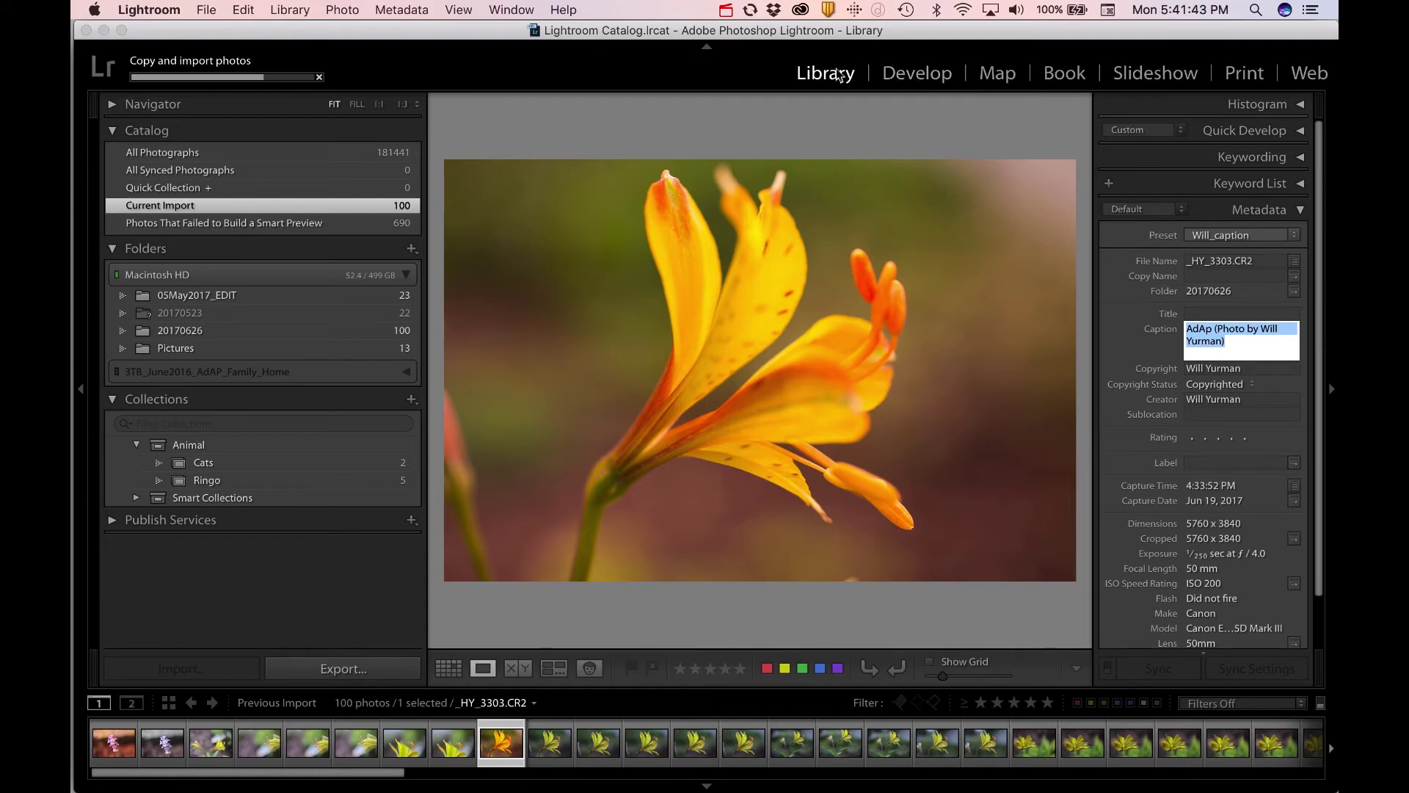
# Tone the flower photo in the Develop module with Temp 7,853, Exposure −0.40 and Contrast +9, then collapse the Basic and Tone Curve sections.
pyautogui.click(927, 82)
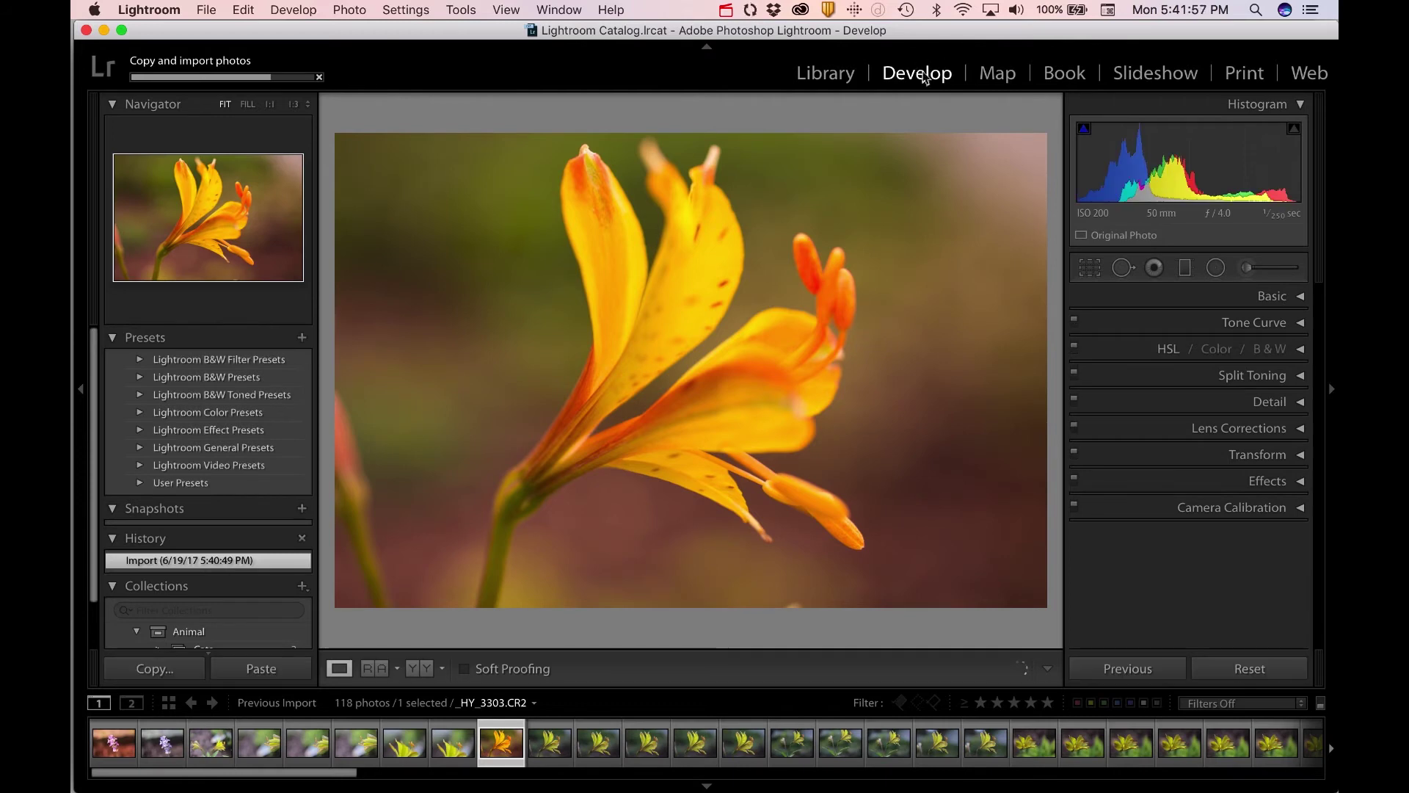
pyautogui.click(1303, 323)
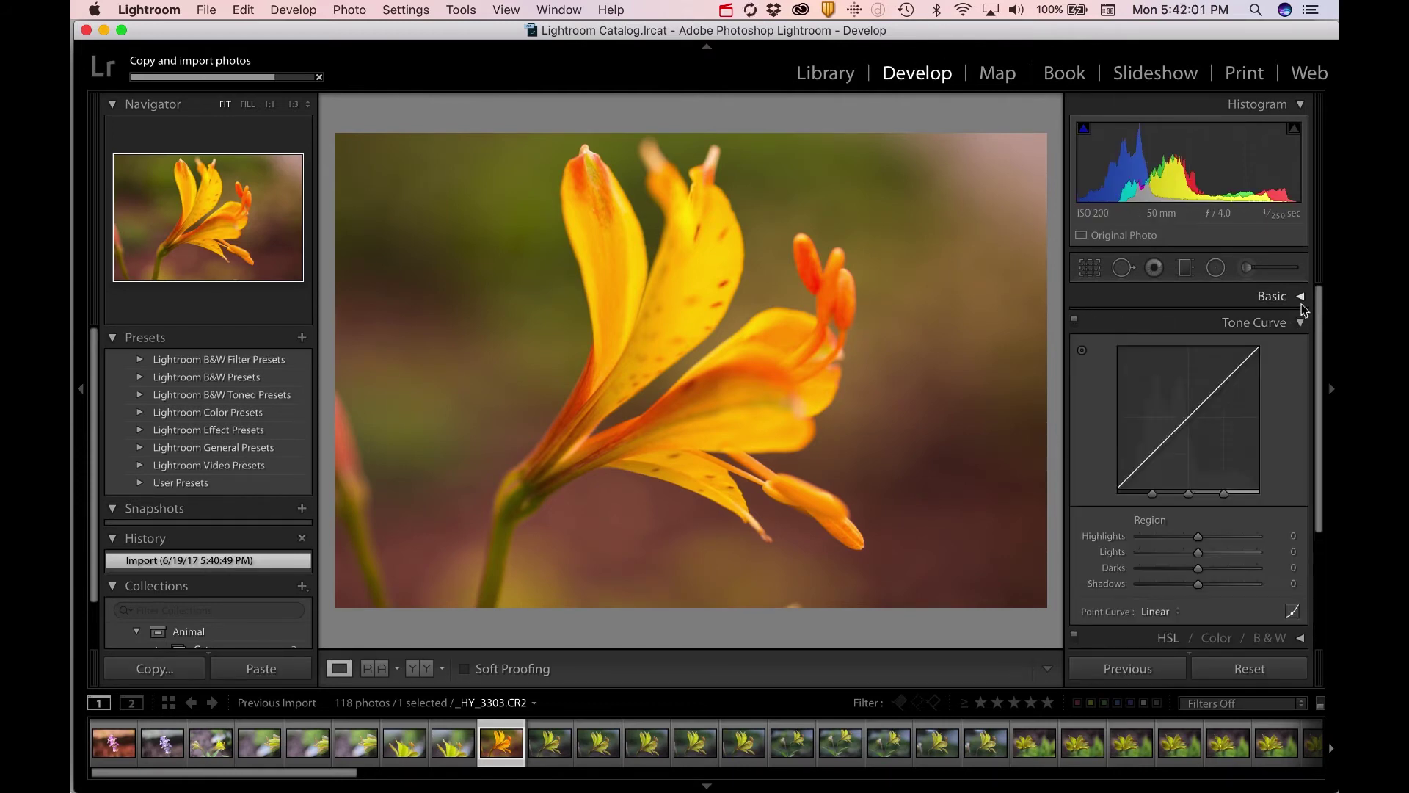
pyautogui.click(1303, 297)
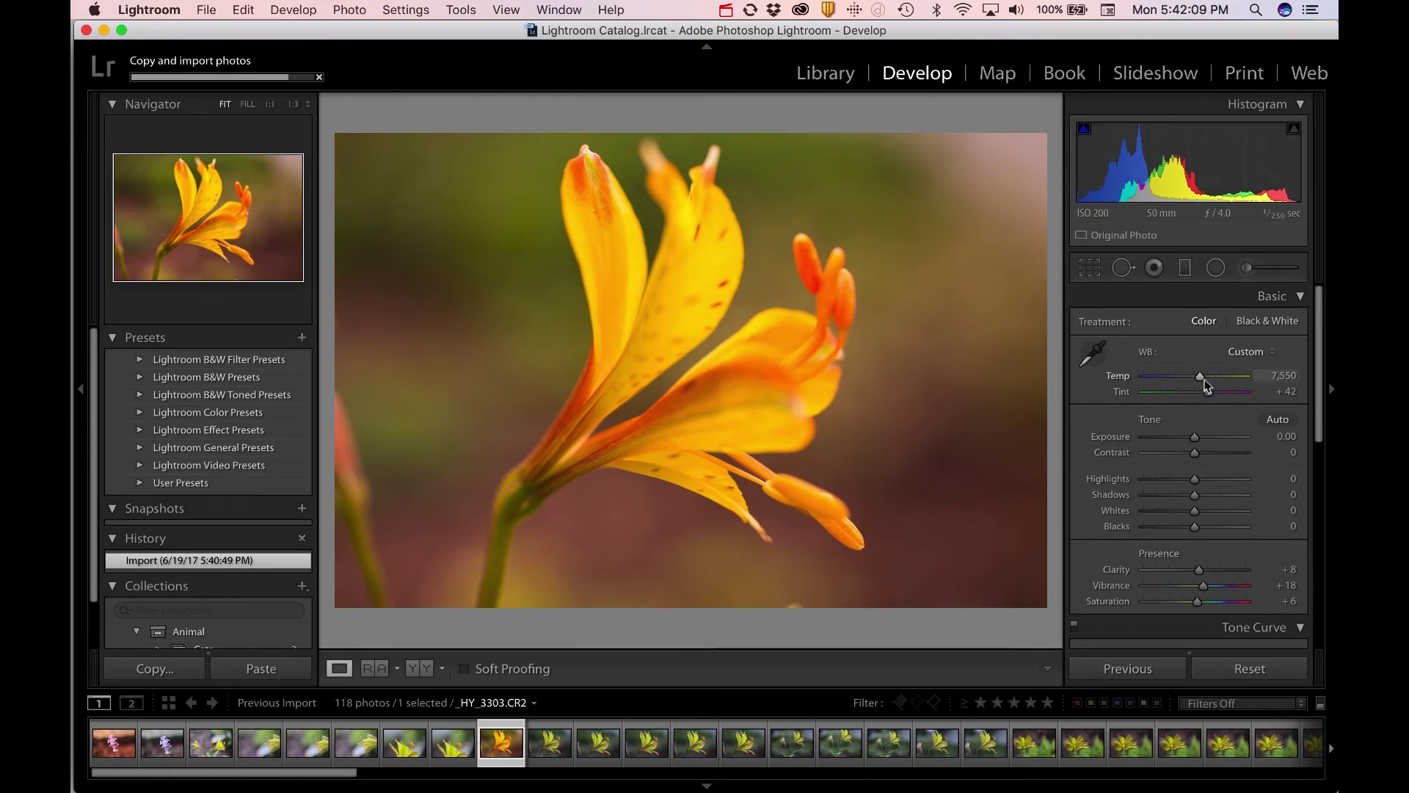
pyautogui.moveTo(1197, 376)
pyautogui.mouseDown()
pyautogui.moveTo(1181, 377)
pyautogui.moveTo(1204, 377)
pyautogui.mouseUp()
pyautogui.moveTo(1195, 437)
pyautogui.mouseDown()
pyautogui.moveTo(1209, 441)
pyautogui.moveTo(1183, 437)
pyautogui.moveTo(1199, 452)
pyautogui.mouseUp()
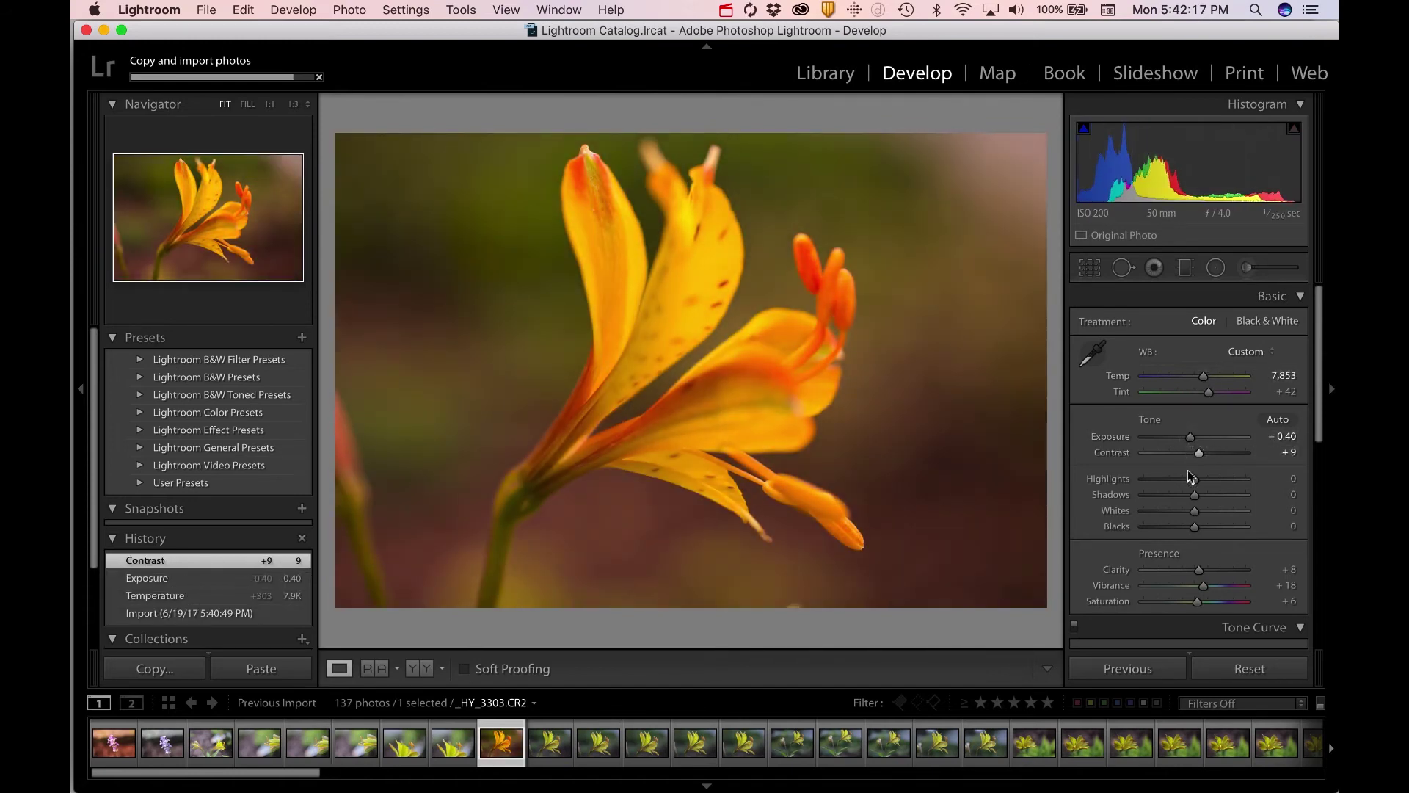
pyautogui.scroll(-2, 1187, 469)
pyautogui.scroll(2, 1209, 464)
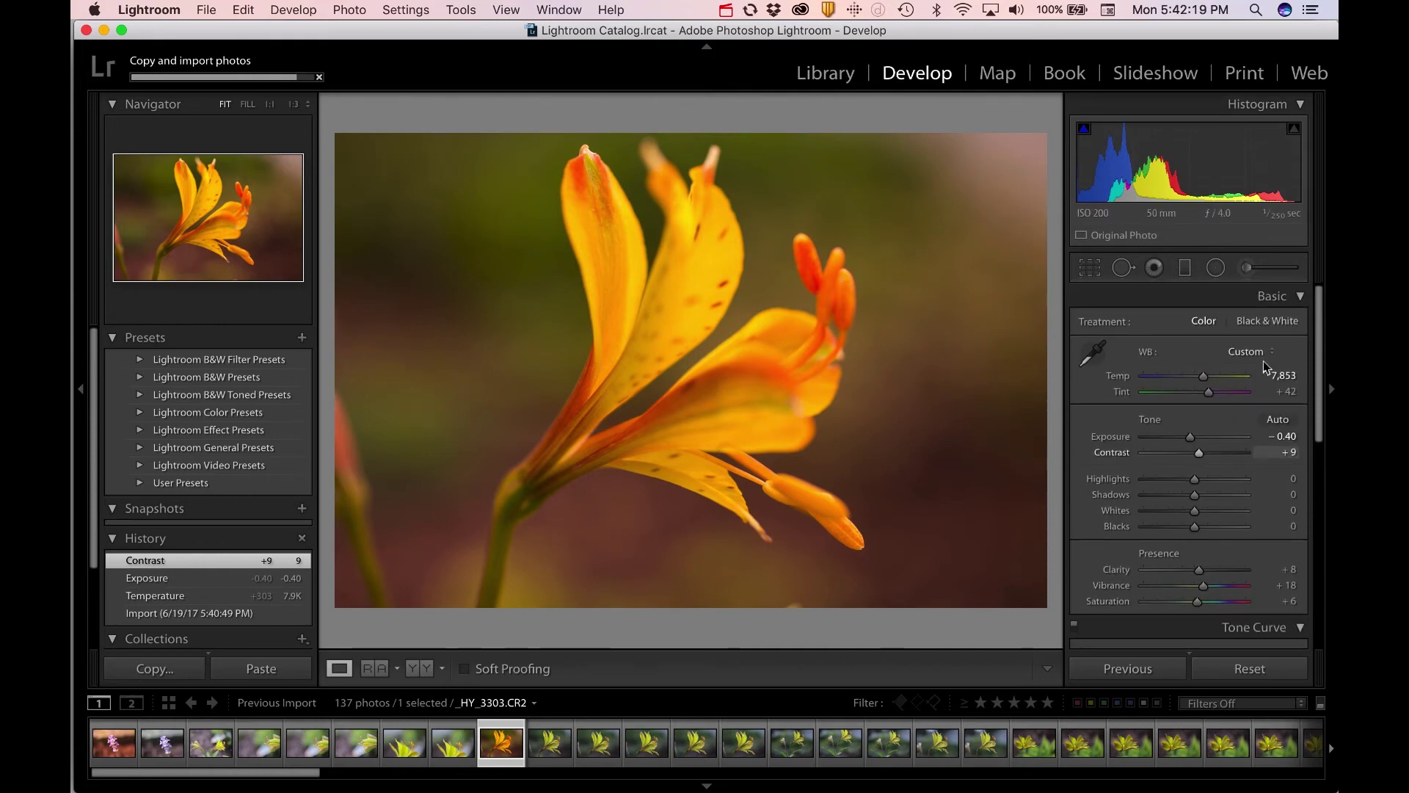
pyautogui.click(1301, 298)
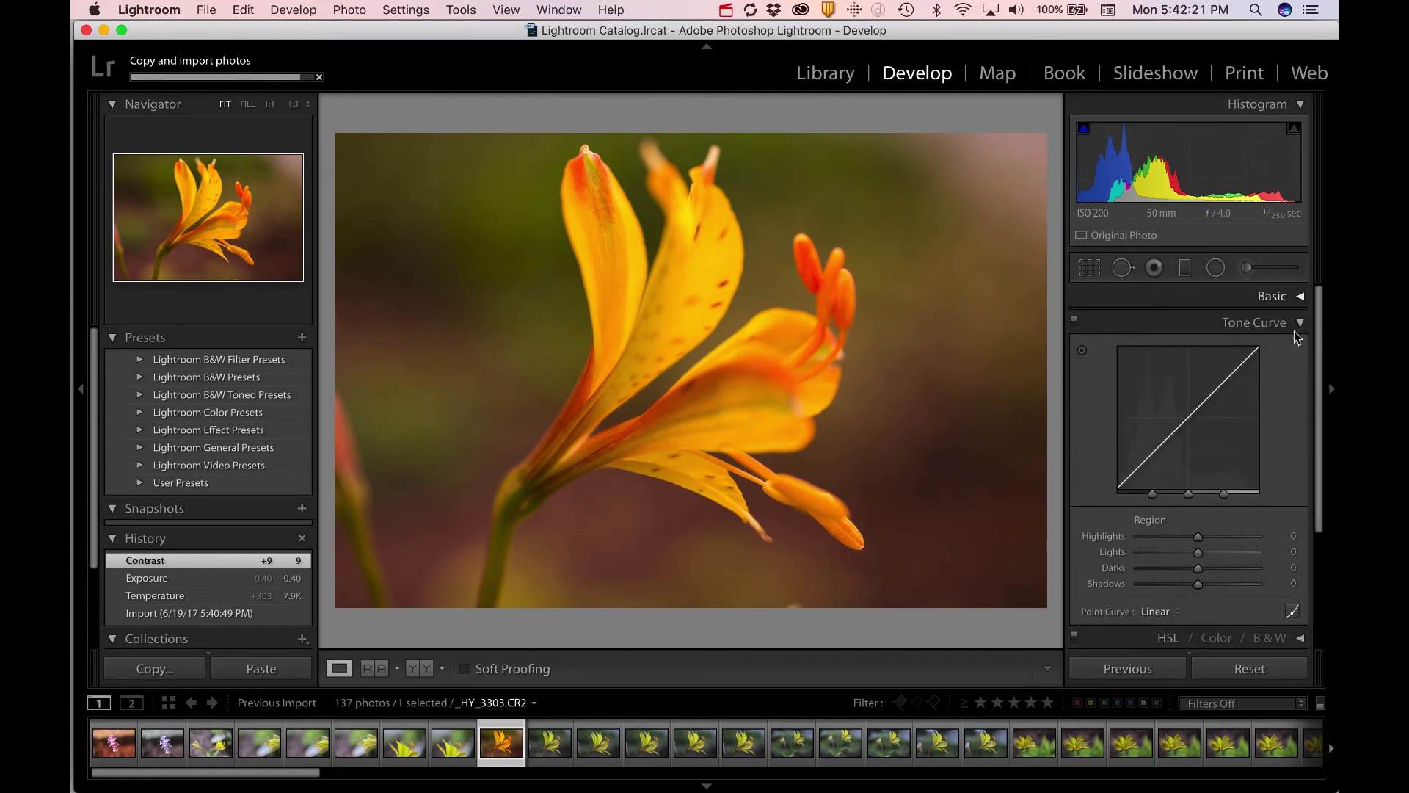
pyautogui.click(1301, 324)
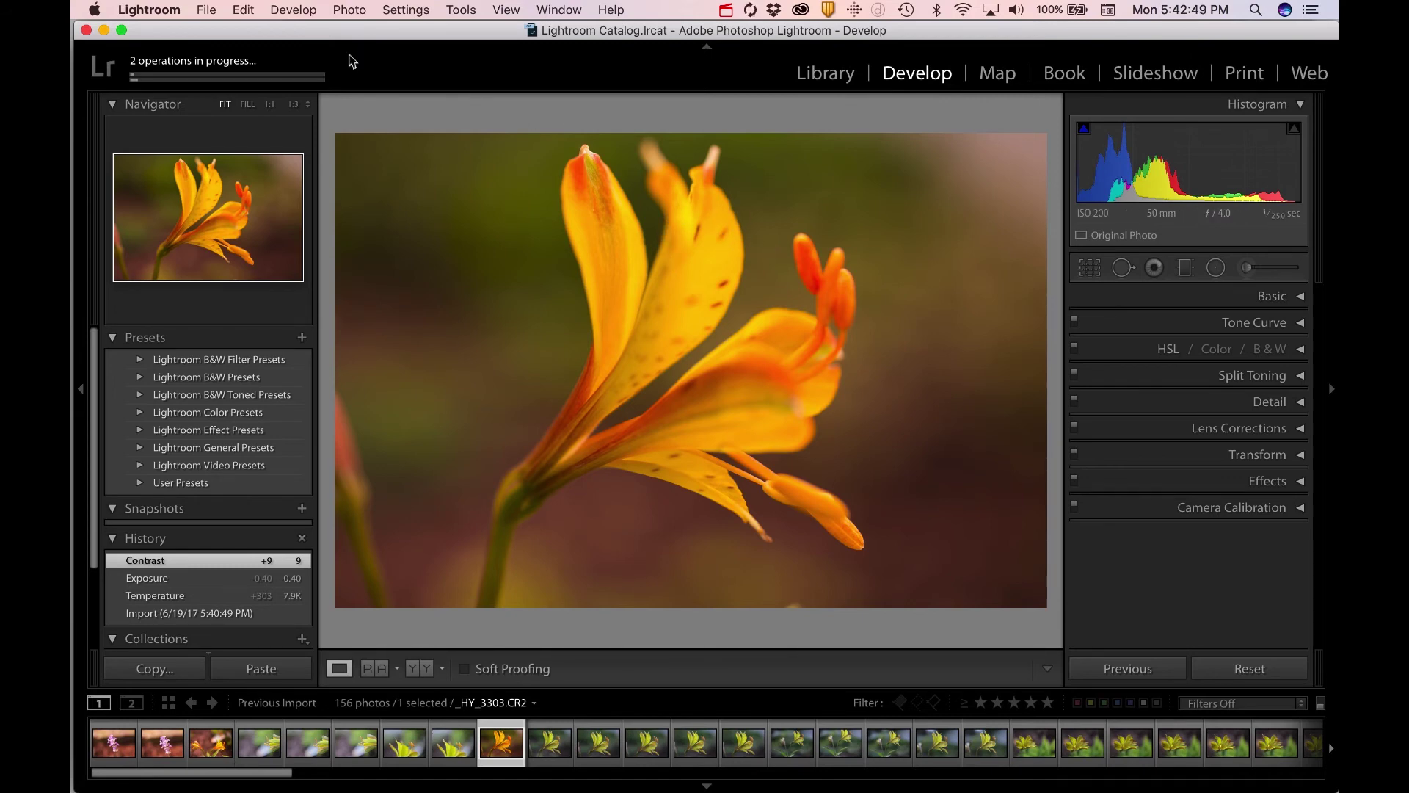
# Open the export settings for the toned photo and choose JPEG as the image format.
pyautogui.click(206, 10)
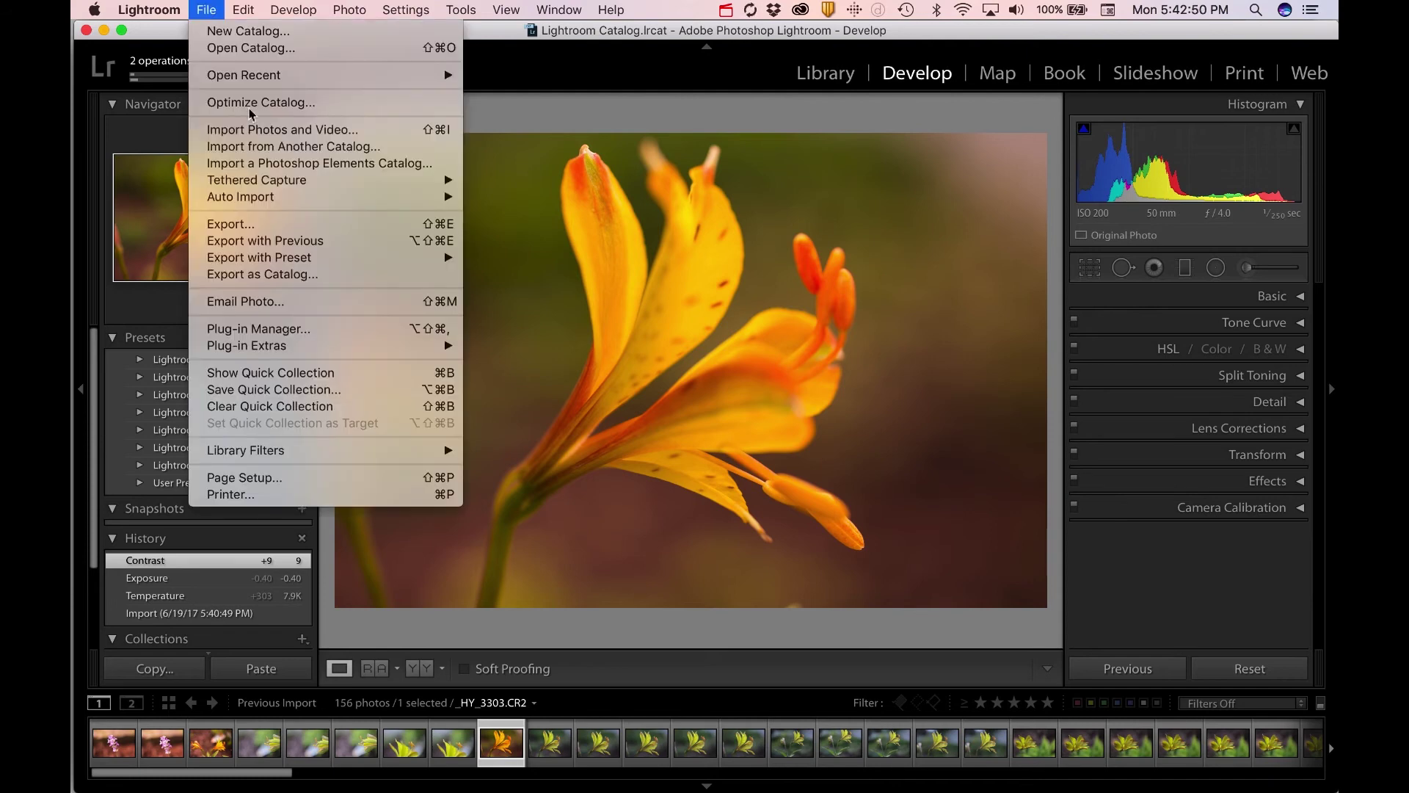
pyautogui.click(282, 222)
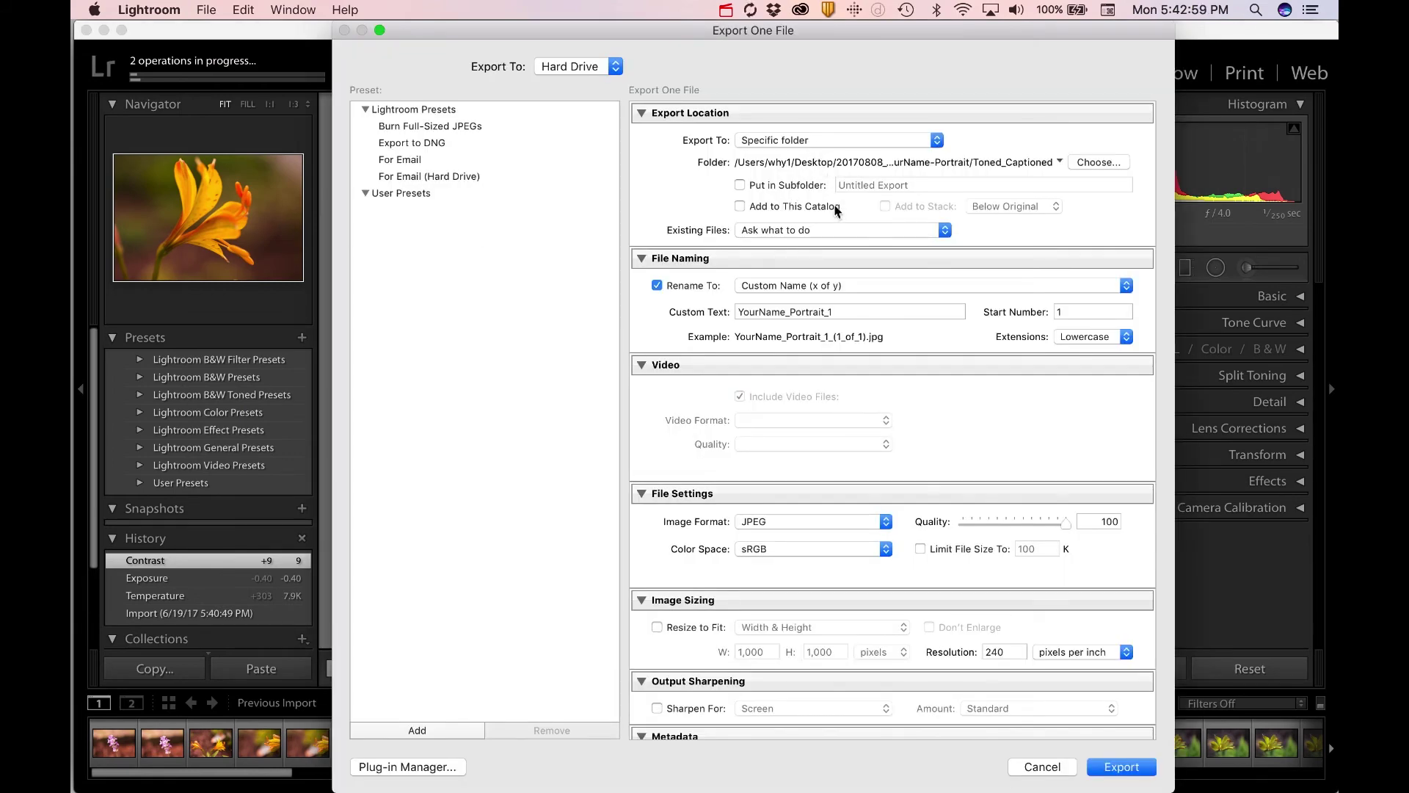
pyautogui.click(804, 522)
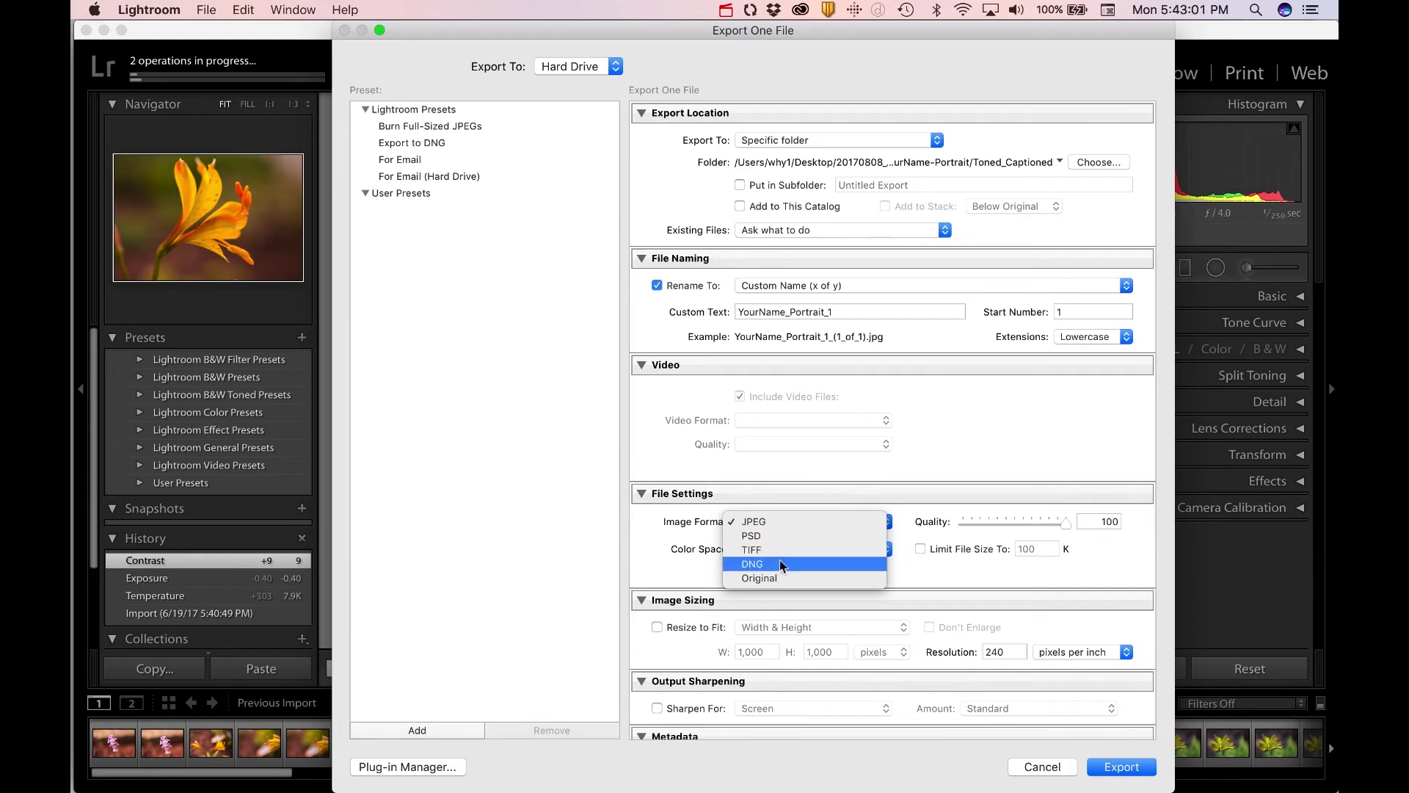
pyautogui.click(778, 521)
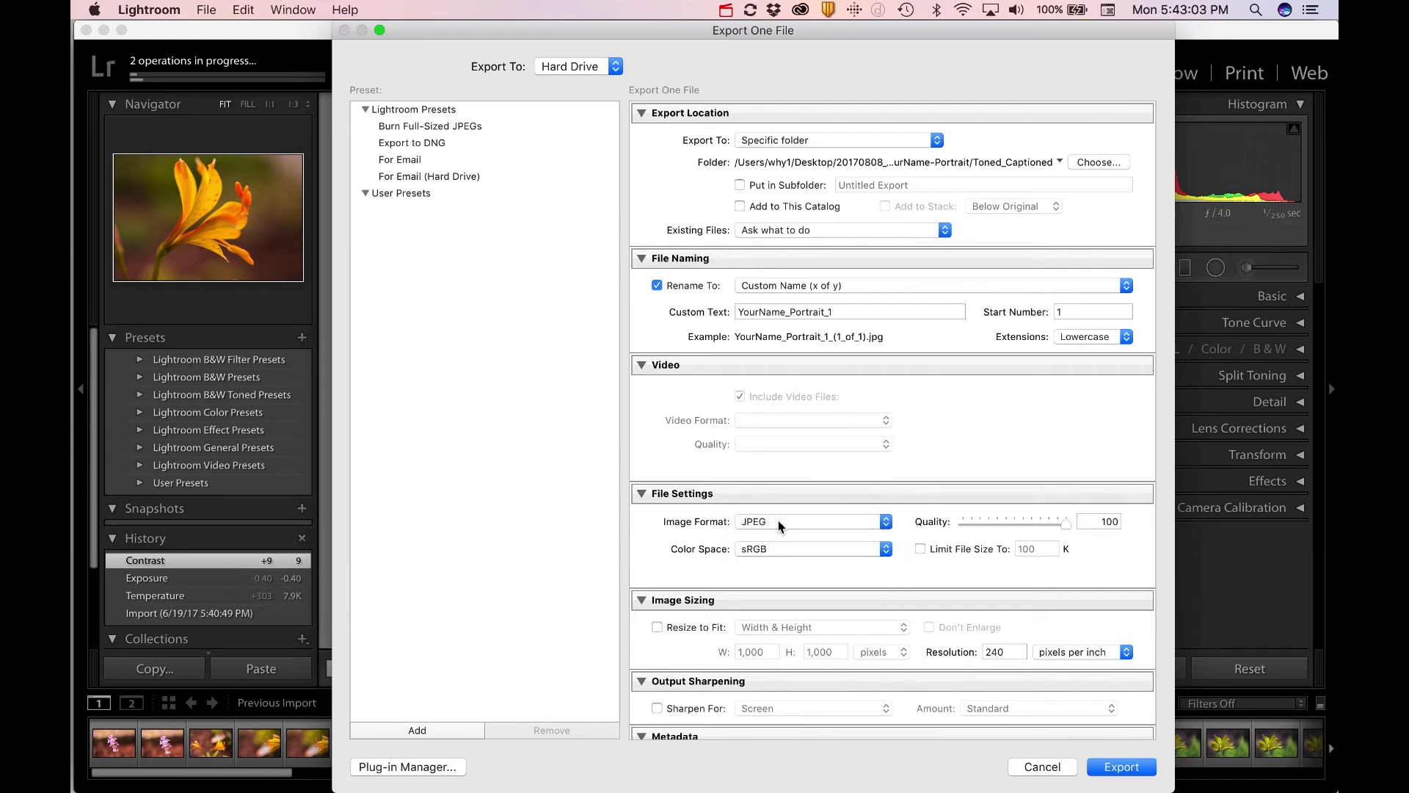
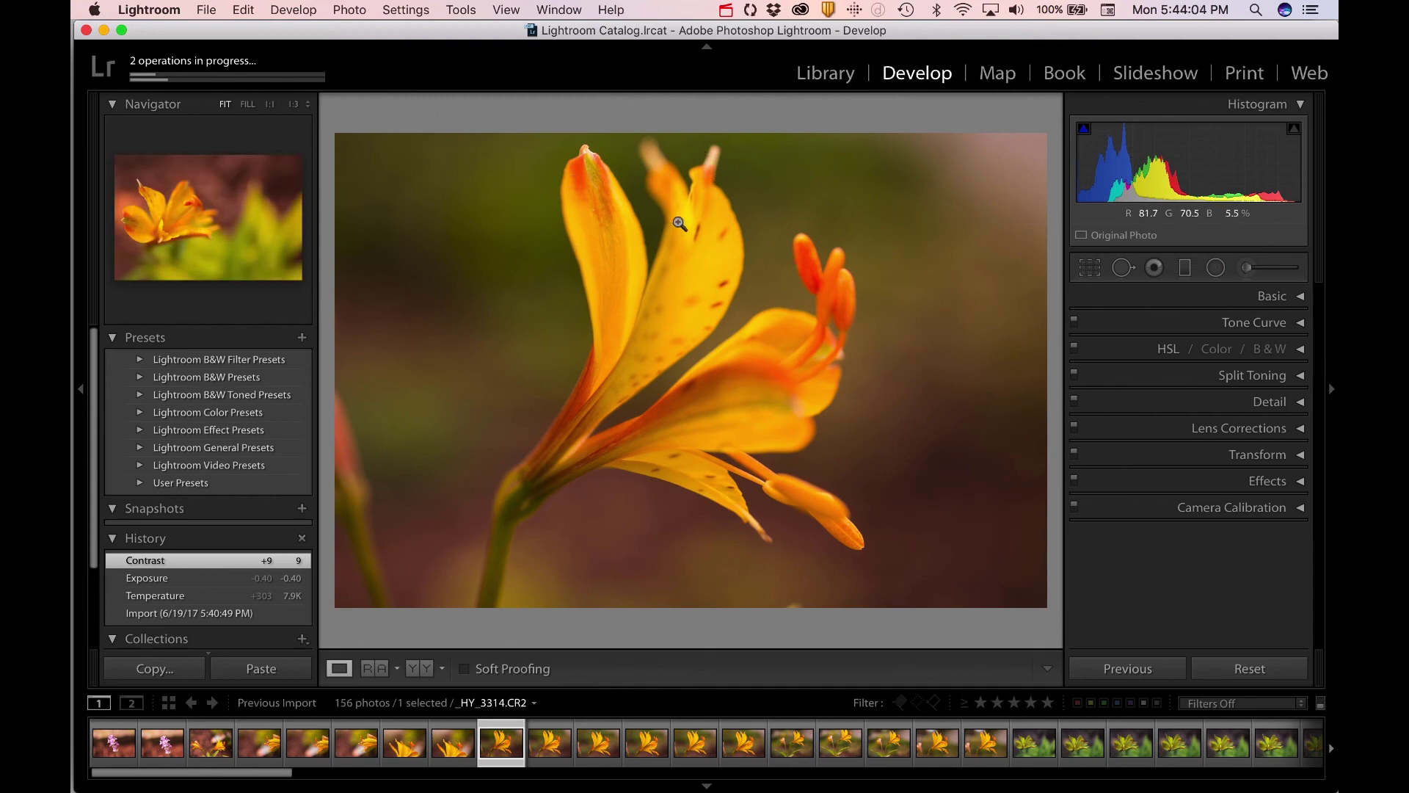
pyautogui.click(201, 11)
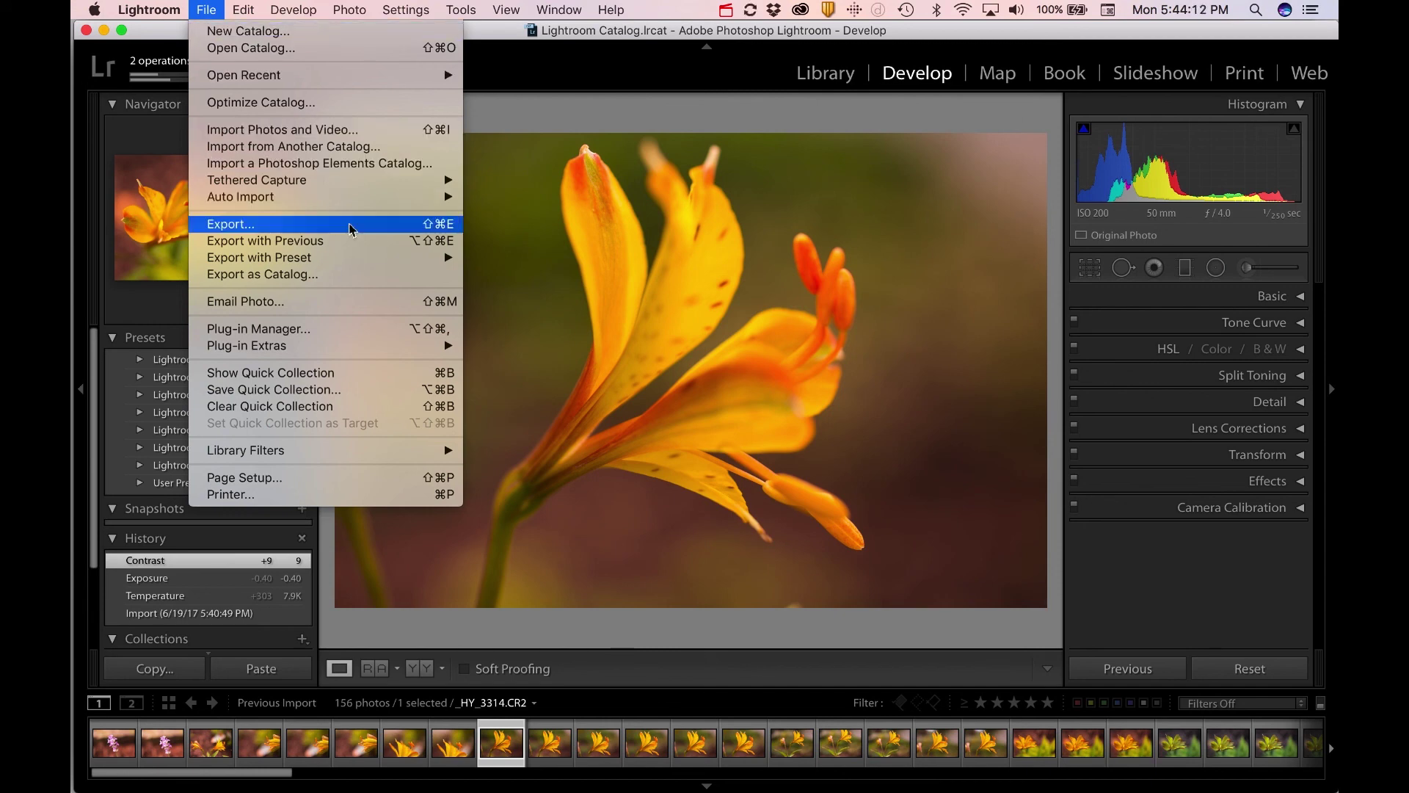
pyautogui.click(630, 92)
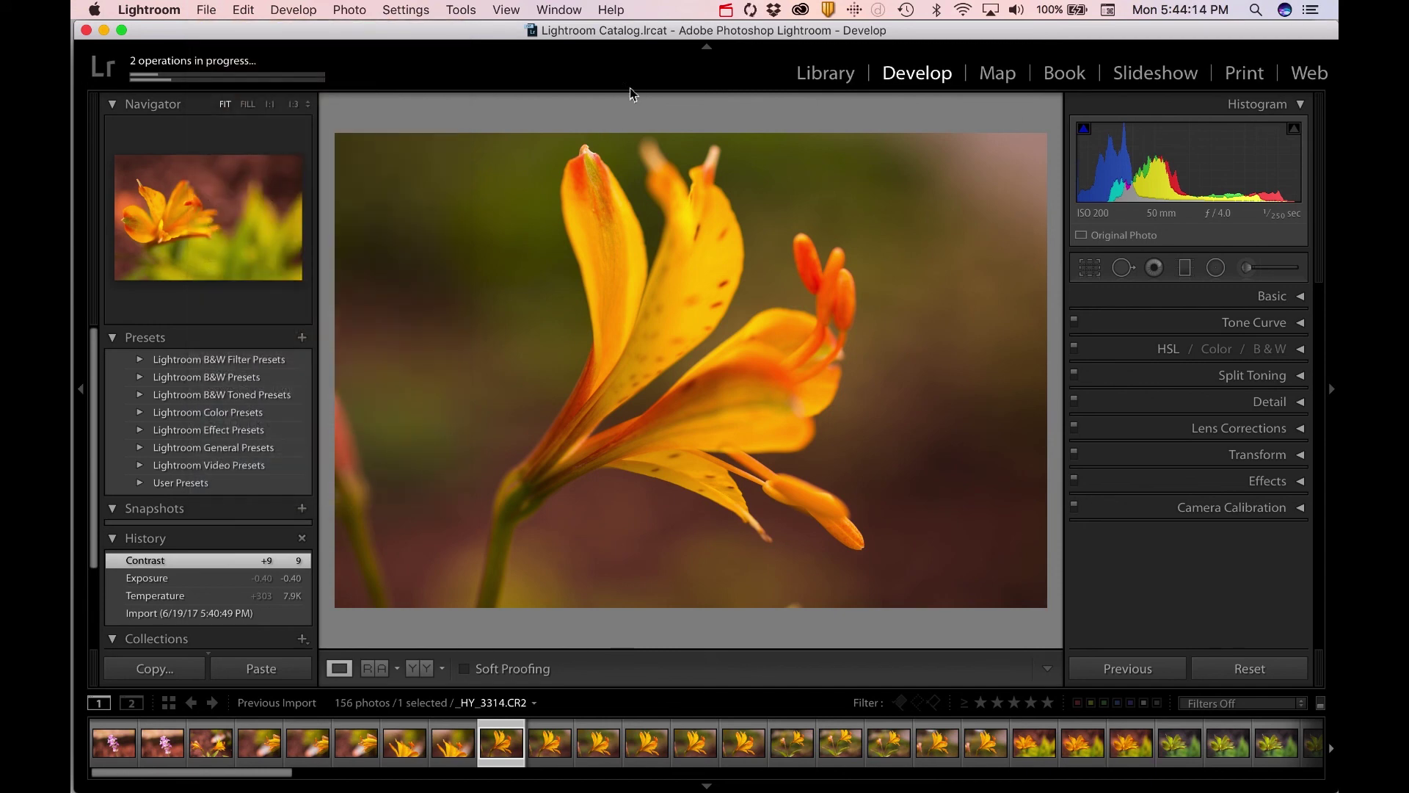